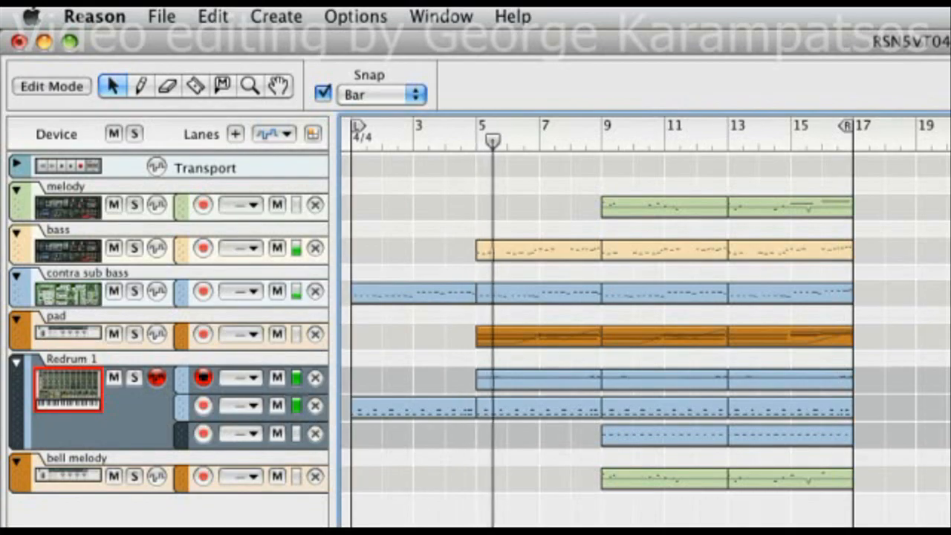
- Delete the clips on all tracks in bars 1 to 8 and bars 13 to 16, keeping only those starting at bar 9
drag(733, 194, 777, 320)
drag(671, 329, 823, 485)
key(Delete)
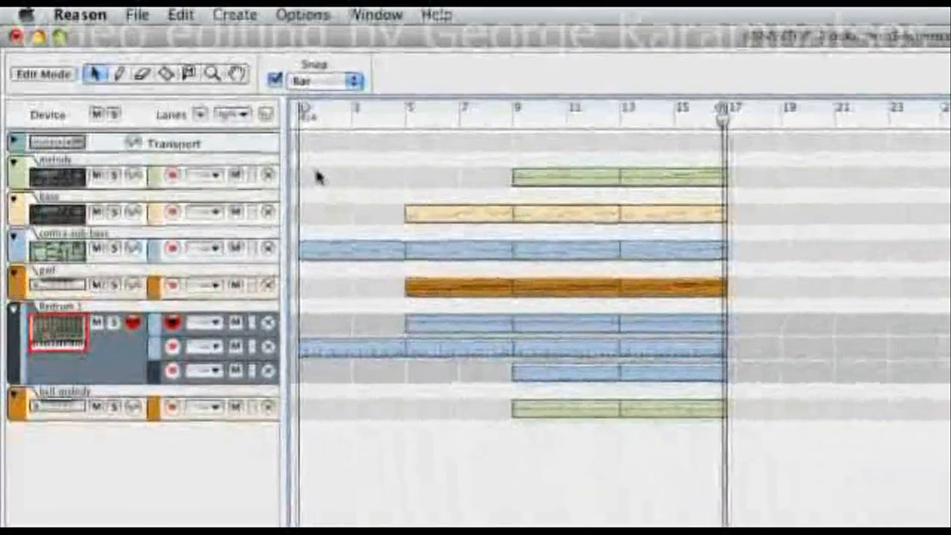
drag(316, 176, 451, 384)
key(Delete)
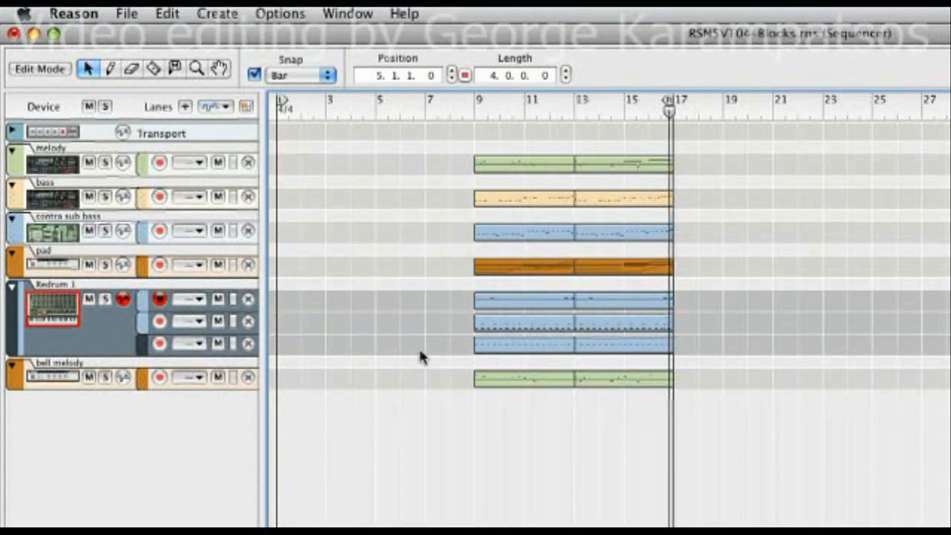
drag(590, 122, 642, 391)
key(Delete)
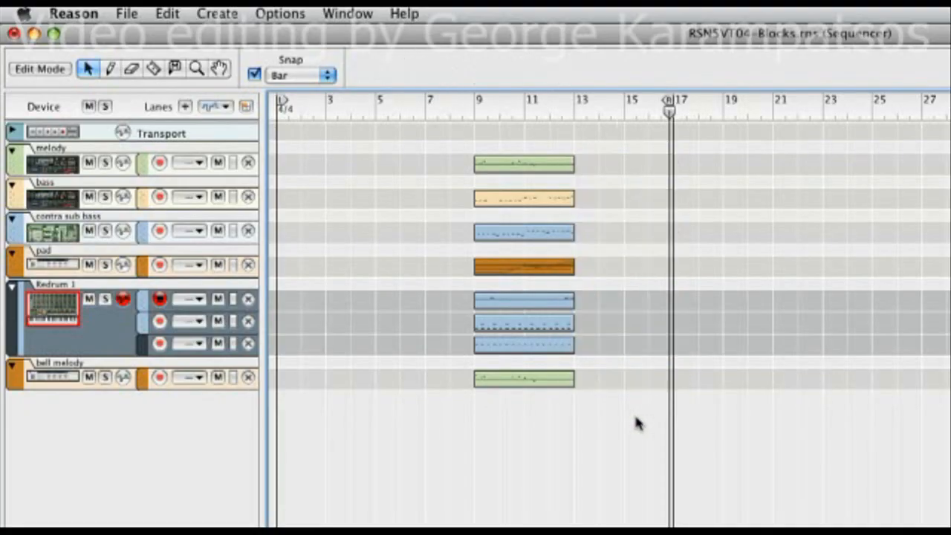
- Cut the remaining four-bar clips at bar 9 from all tracks
drag(501, 124, 572, 406)
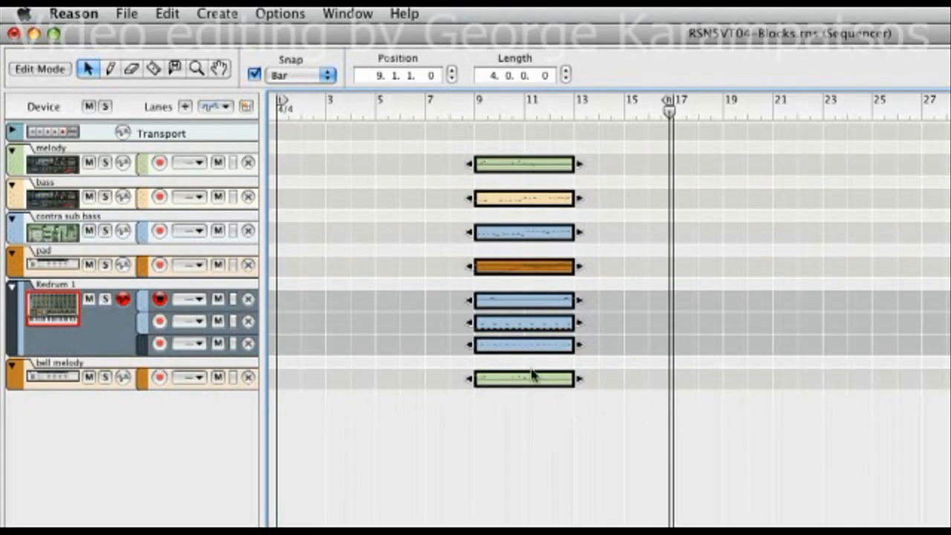
click(168, 14)
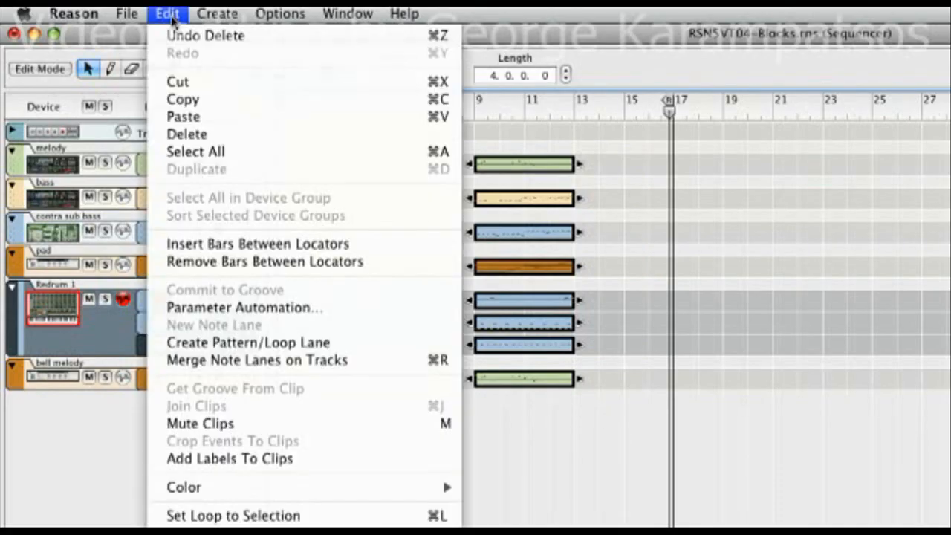
click(187, 80)
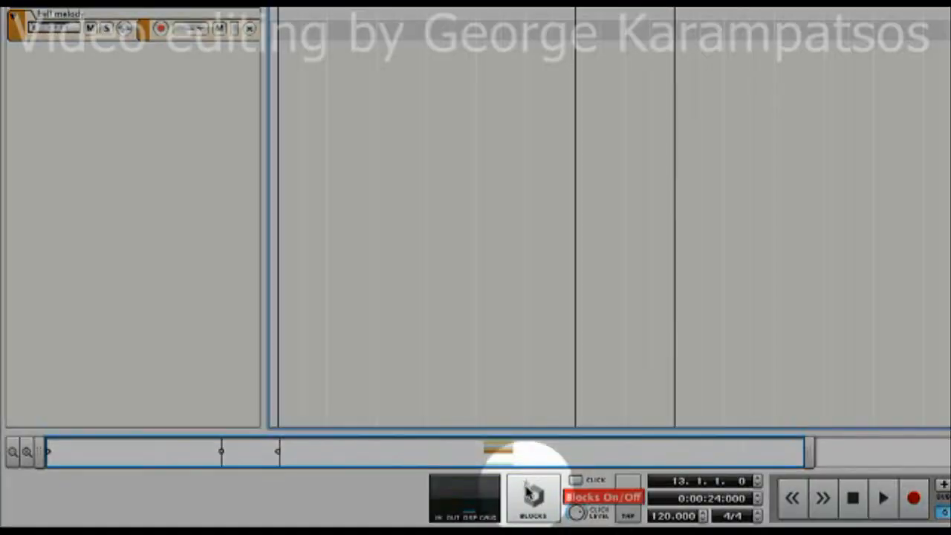
- Enable Blocks and rename Block 1 to "låt" in Block view
click(530, 494)
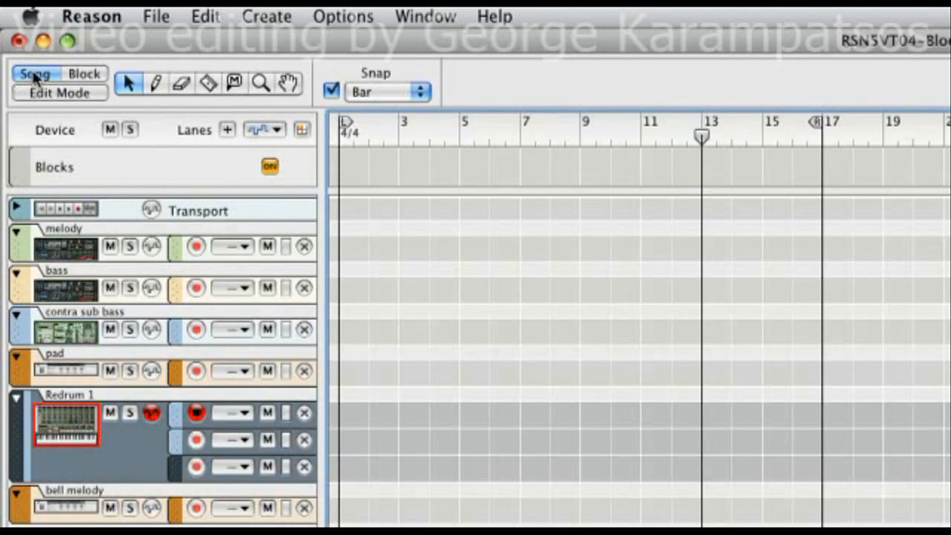
click(83, 75)
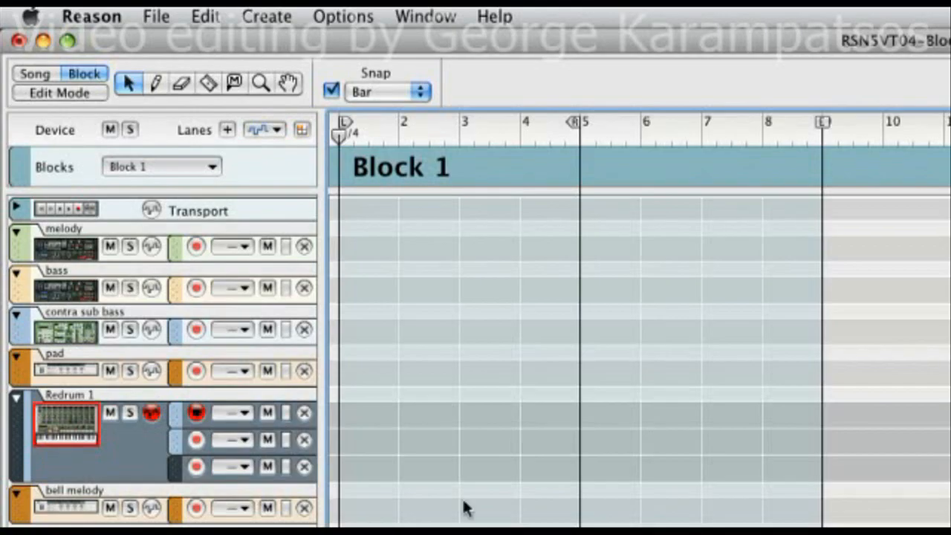
click(414, 170)
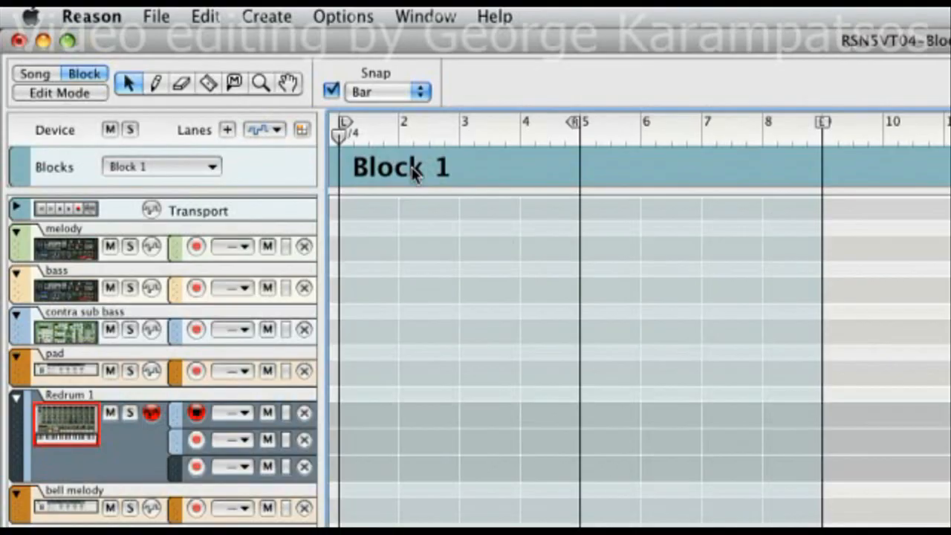
double_click(414, 170)
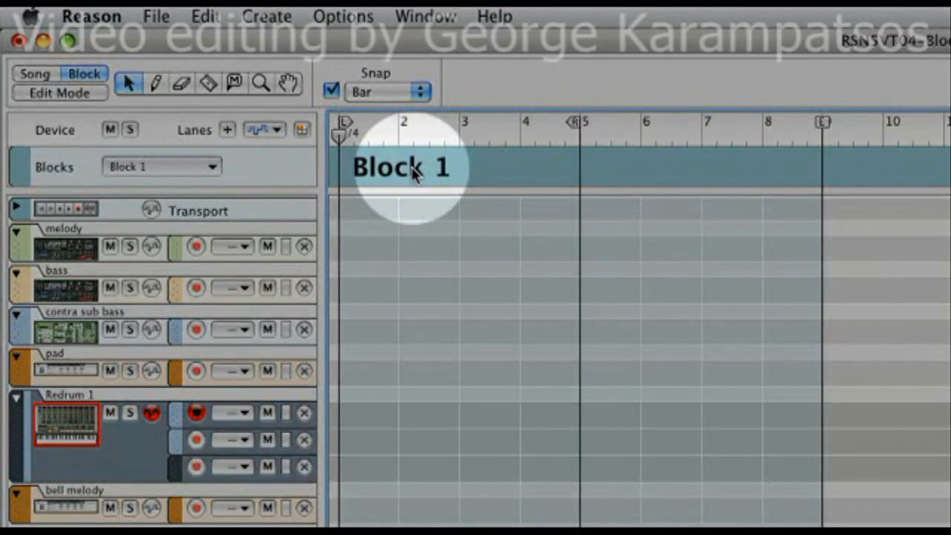
key(BackSpace)
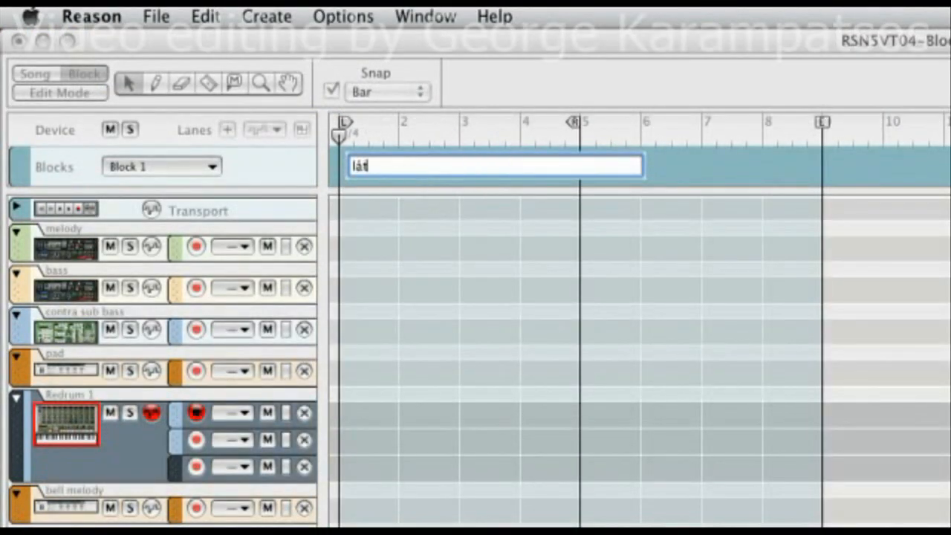
key(Return)
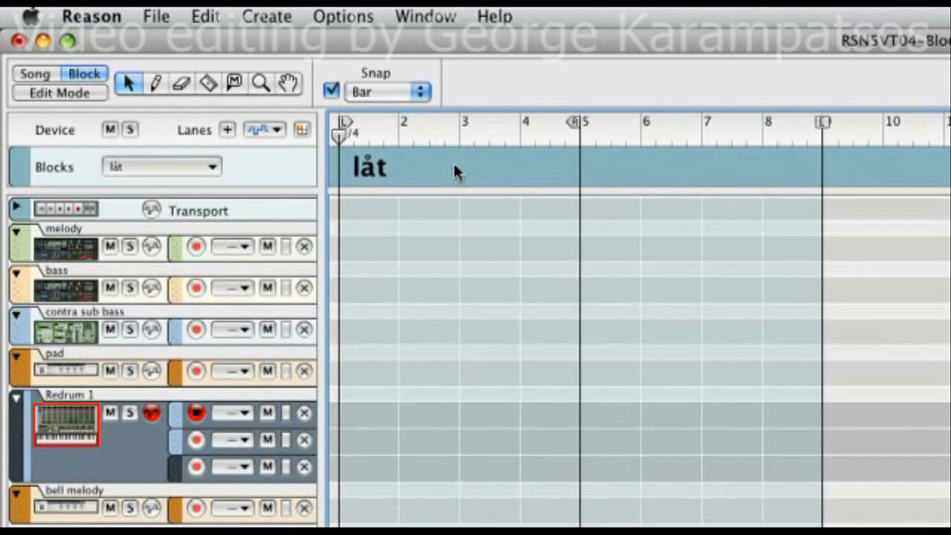
- Paste the cut clips into the låt block at bar 1 and move the block's end marker to bar 5
key(super+v)
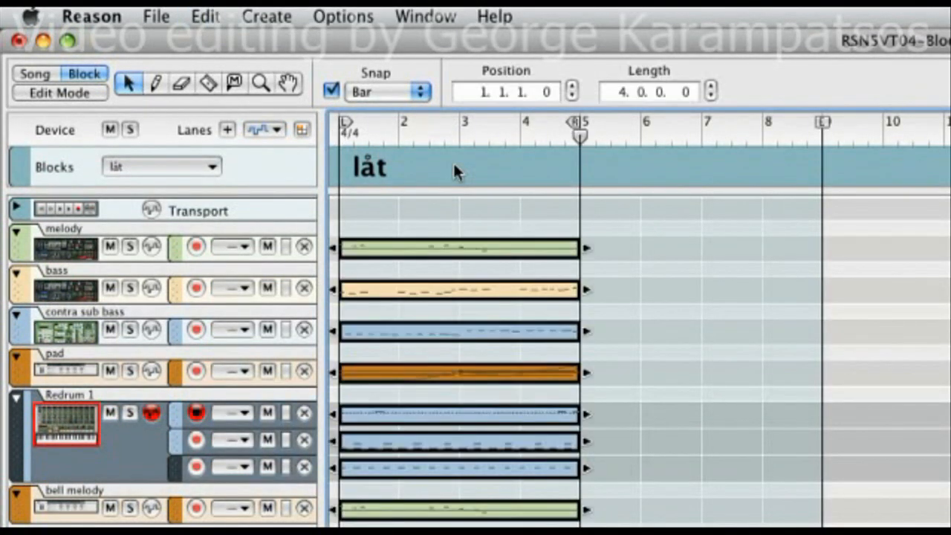
click(486, 523)
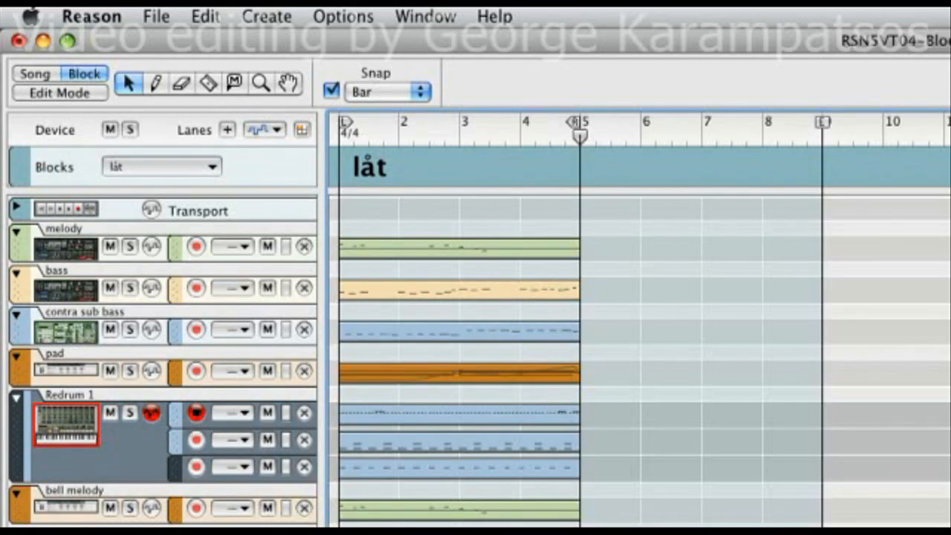
click(824, 126)
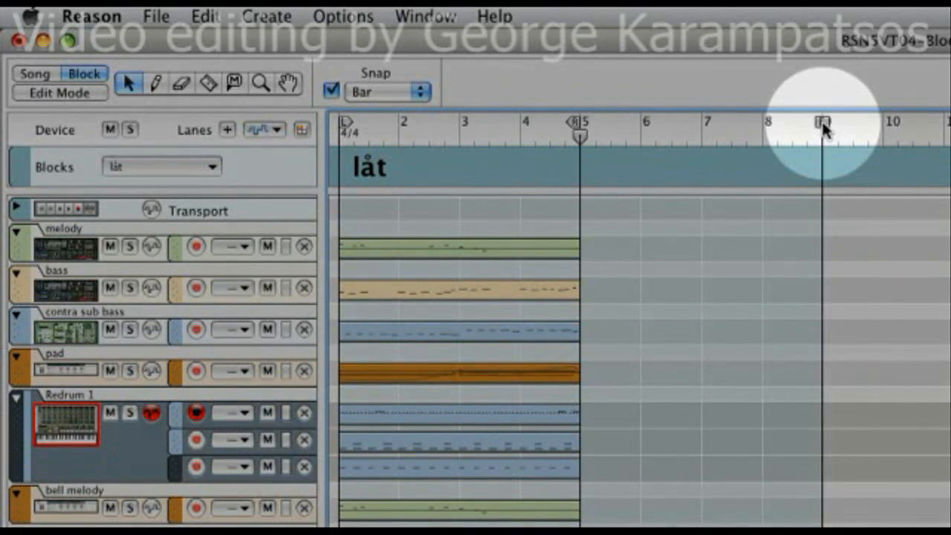
mouse_move(825, 128)
mouse_down()
mouse_move(695, 127)
mouse_move(593, 145)
mouse_move(589, 134)
mouse_up()
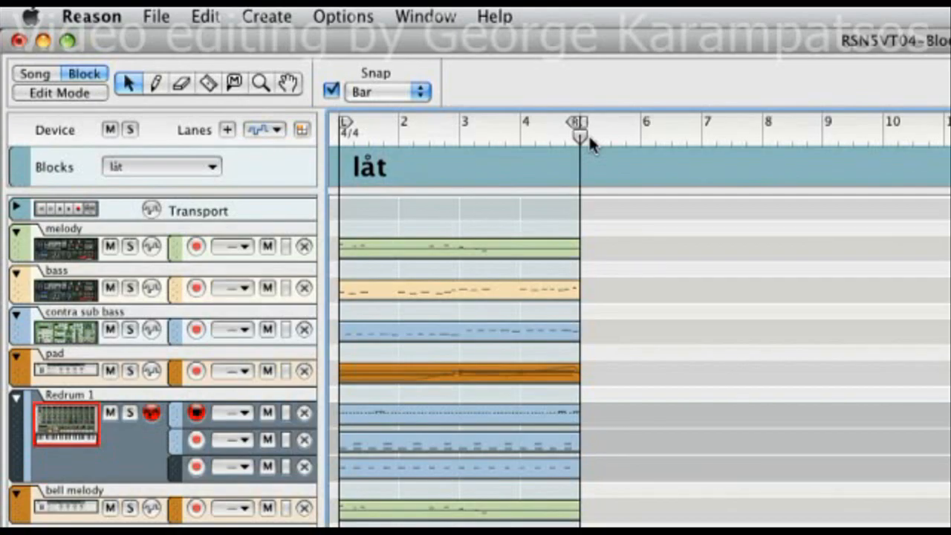
- Draw a four-bar låt block clip at bar 1 of the Blocks lane in the song arrangement
click(30, 71)
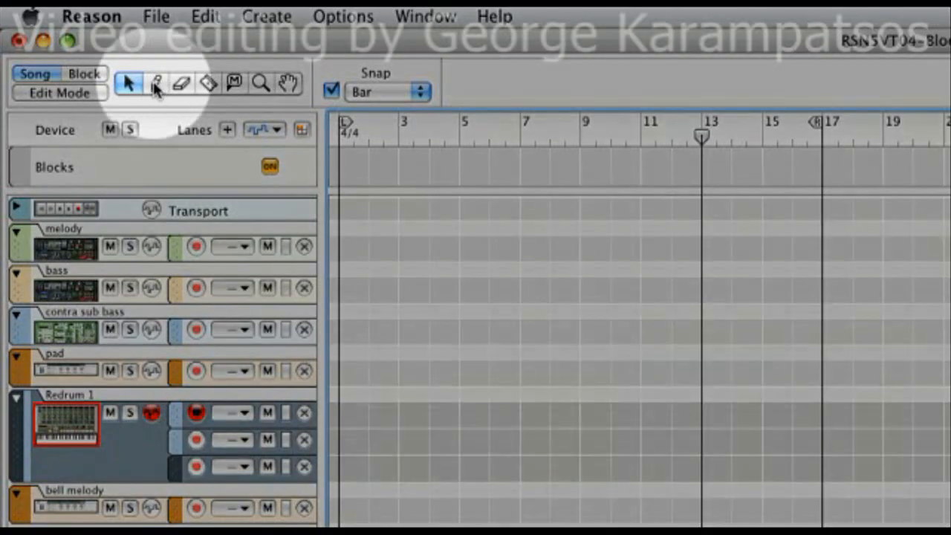
click(156, 82)
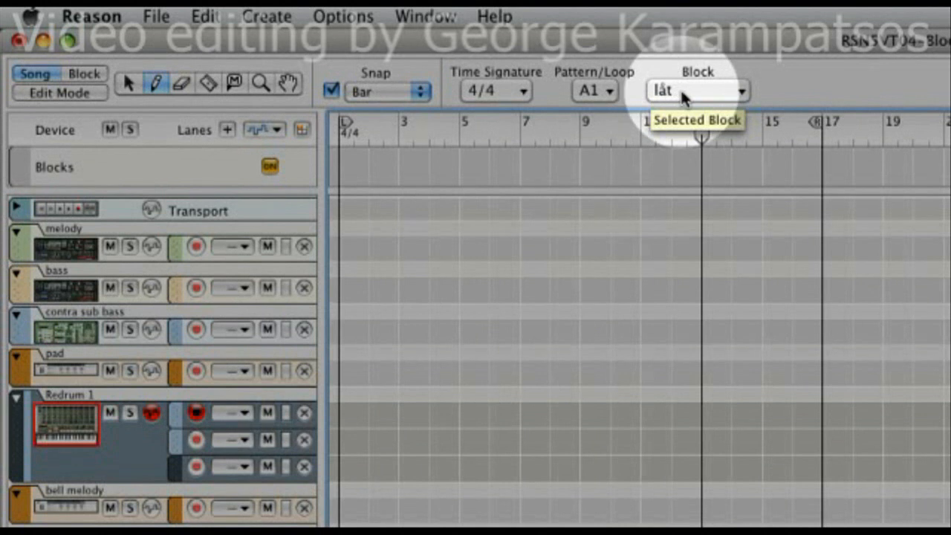
click(682, 95)
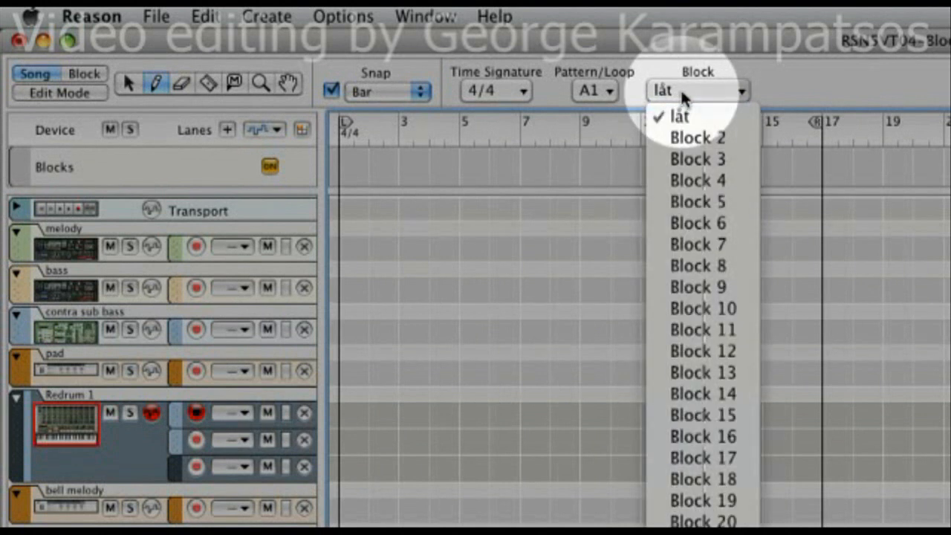
click(678, 115)
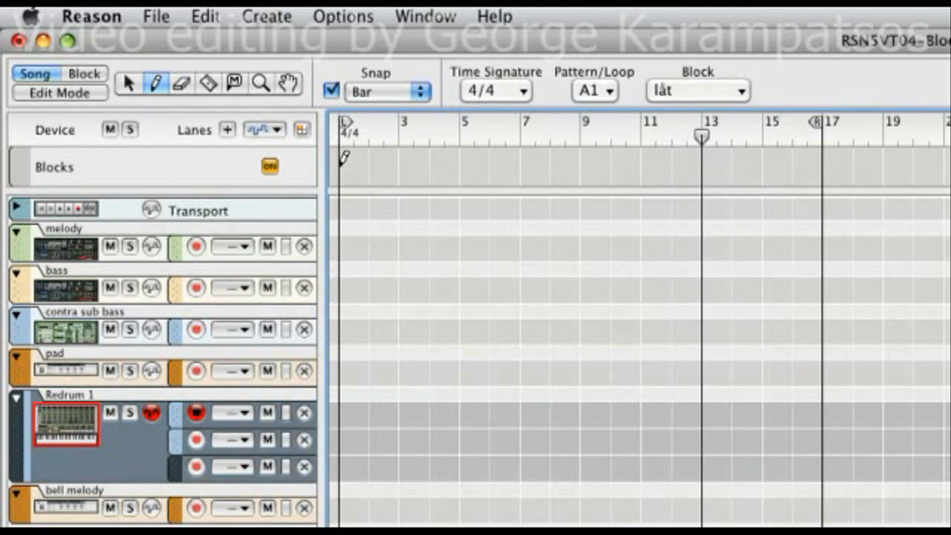
drag(344, 157, 441, 162)
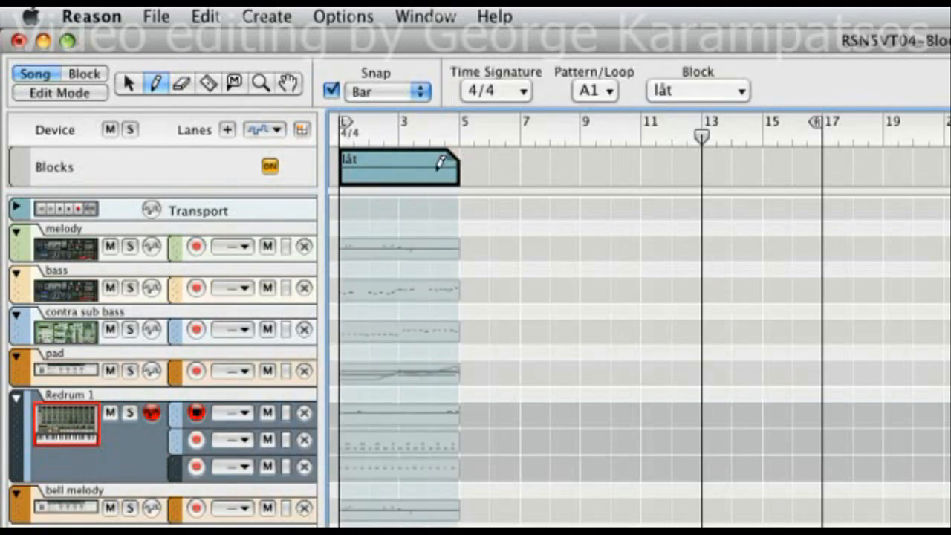
- Stretch the låt block clip to 16 bars and shorten it back to 4 bars
click(128, 86)
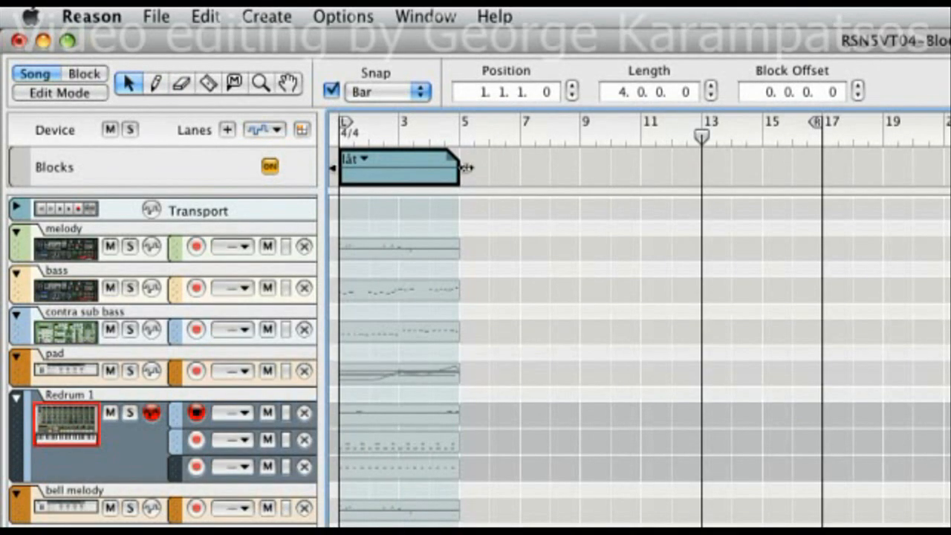
drag(466, 168, 814, 177)
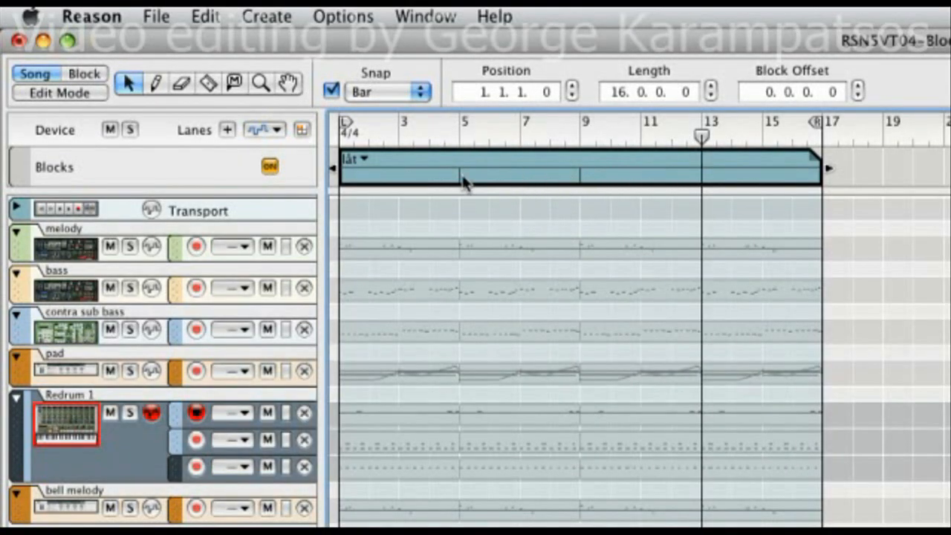
click(457, 183)
drag(828, 168, 461, 177)
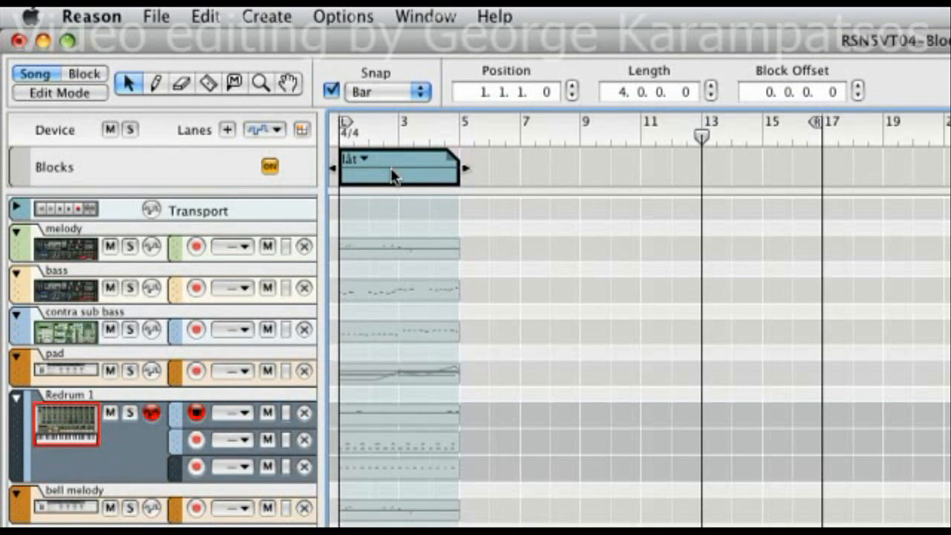
- Duplicate the låt block clip to bars 5, 9 and 13 of the Blocks lane
drag(392, 176, 746, 188)
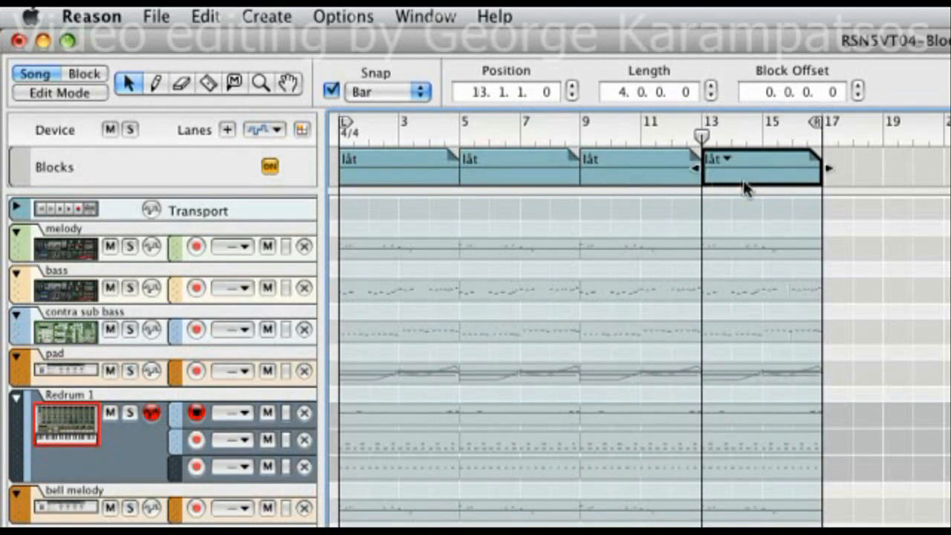
click(629, 526)
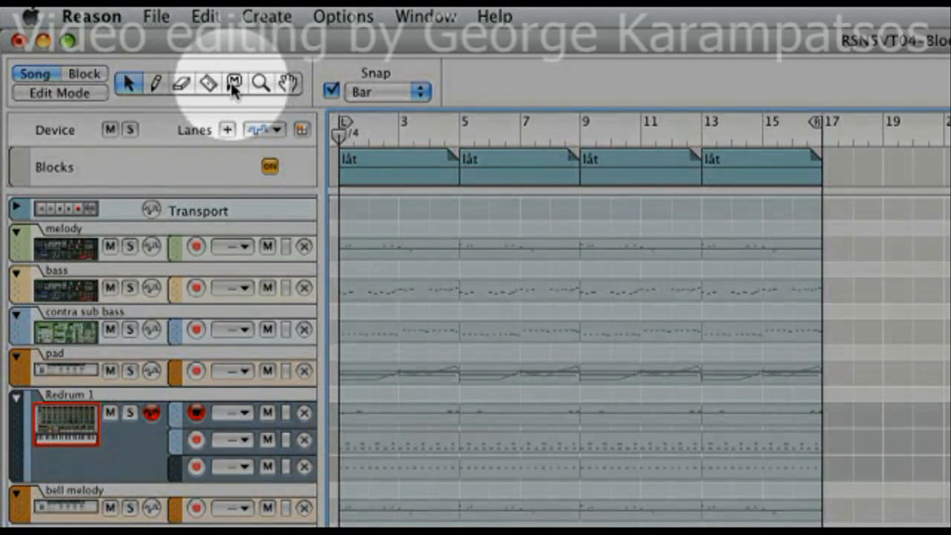
- Mute the melody, bass, pad, first and third Redrum lanes, and bell melody within the first låt block
click(234, 83)
click(354, 240)
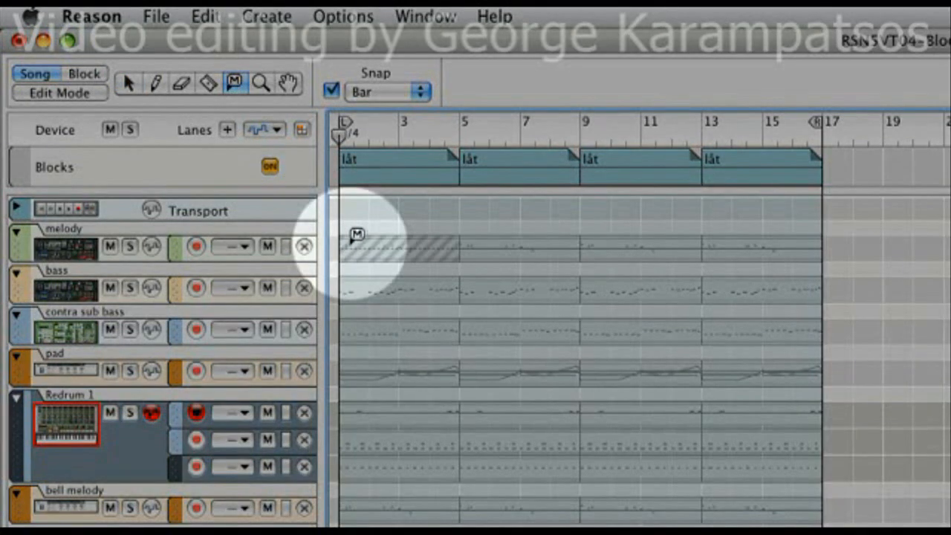
click(367, 277)
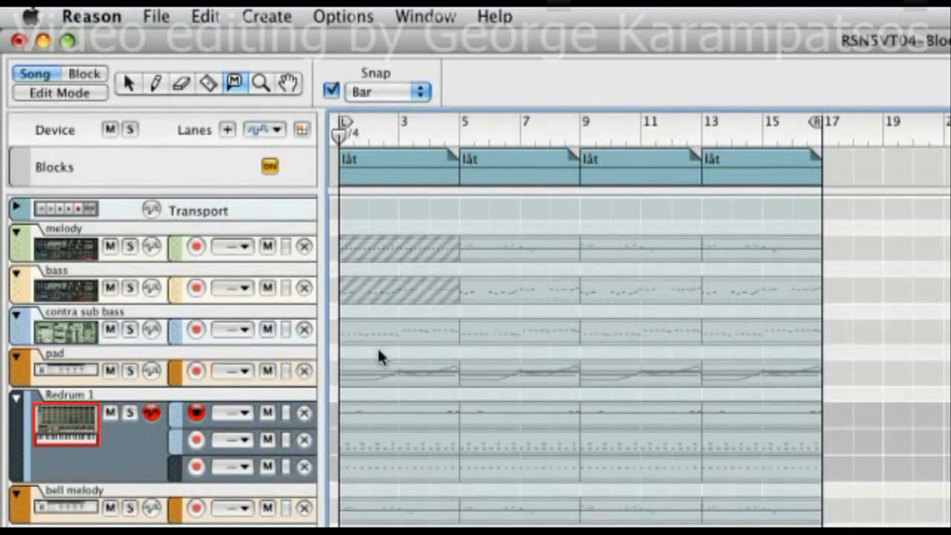
click(385, 360)
click(390, 405)
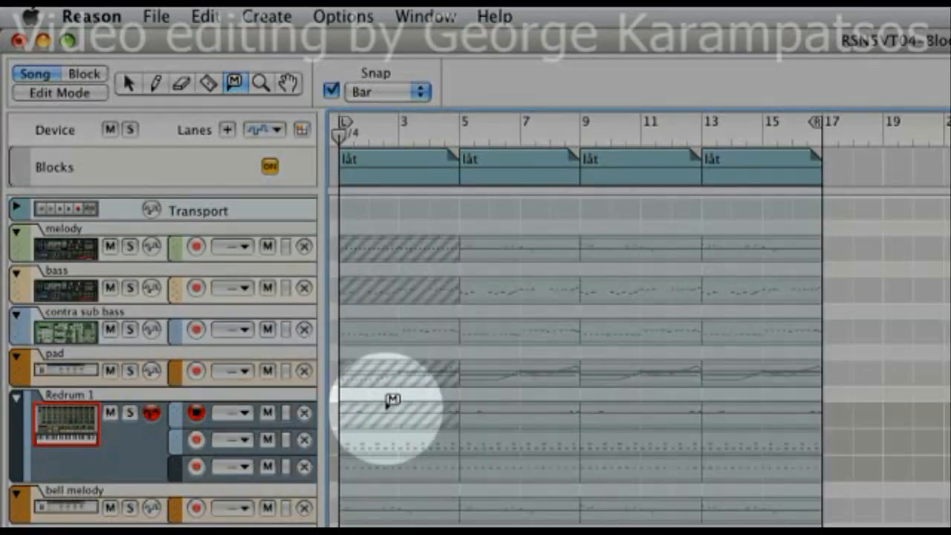
click(389, 463)
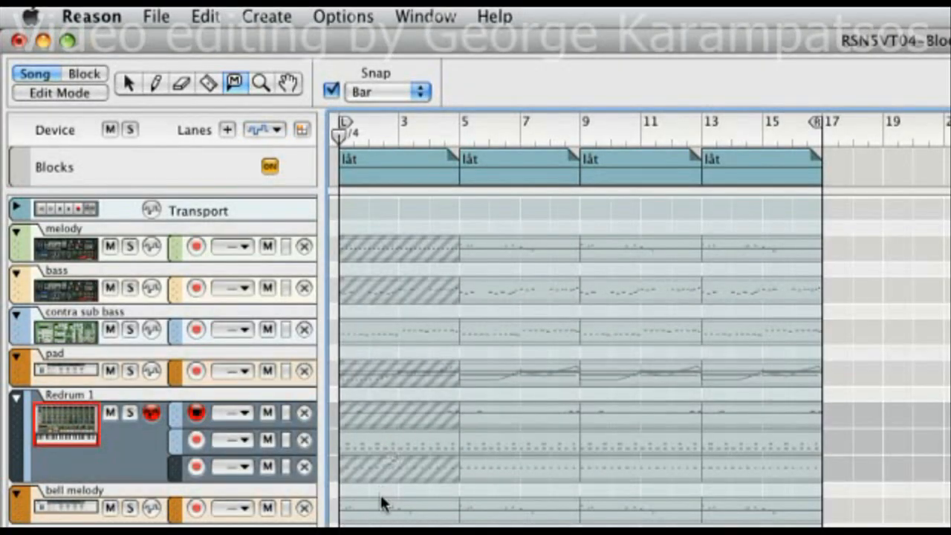
click(389, 497)
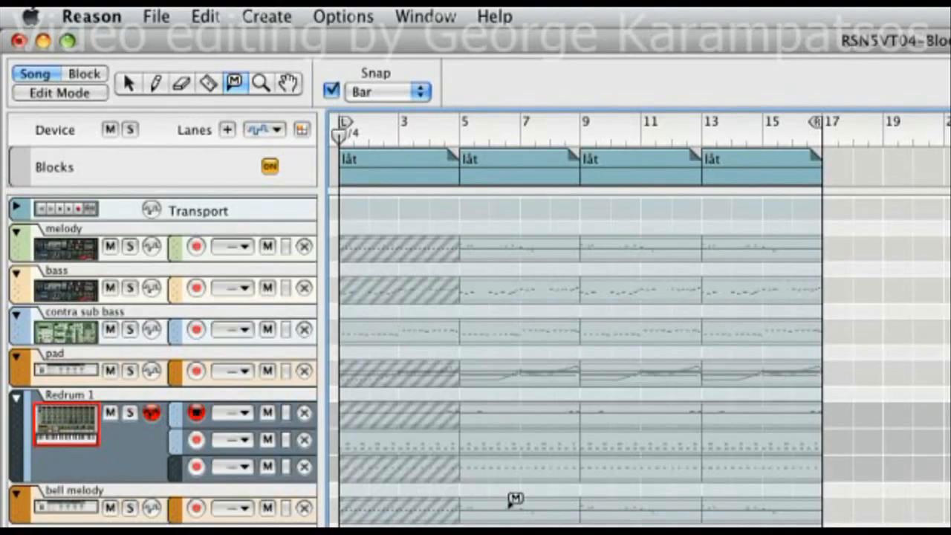
- Mute the bell melody, third Redrum lane and melody within the second låt block
click(516, 499)
click(515, 458)
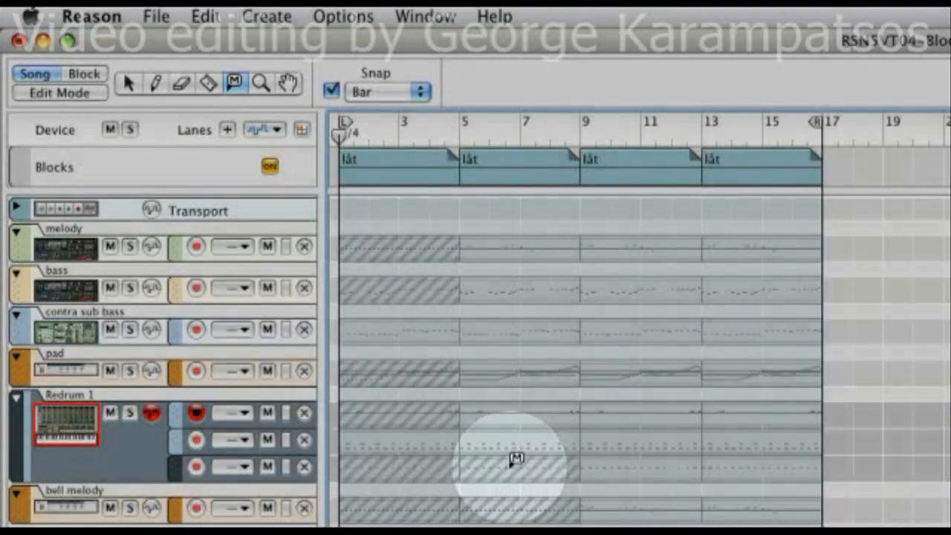
click(515, 238)
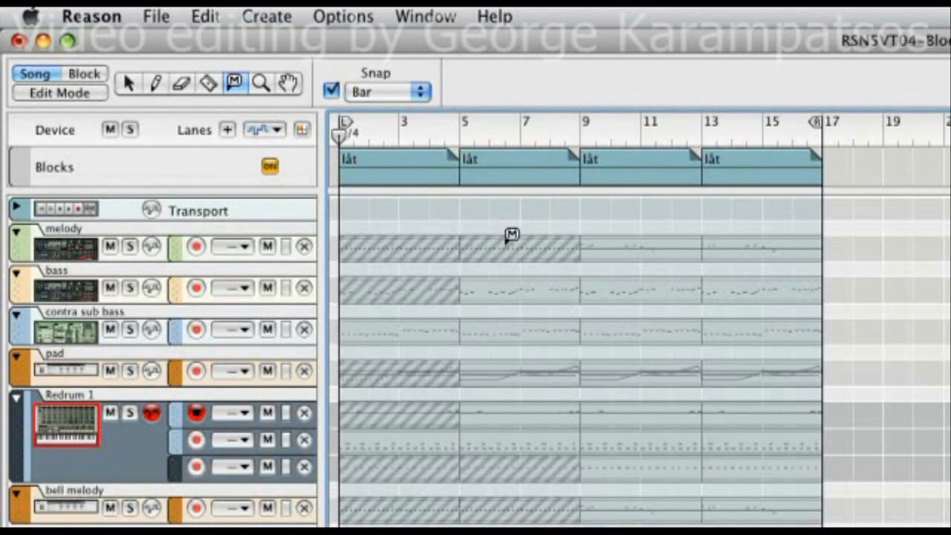
- Move the two-bar melody clip to bar 15 of the melody lane, over the fourth låt block
click(129, 84)
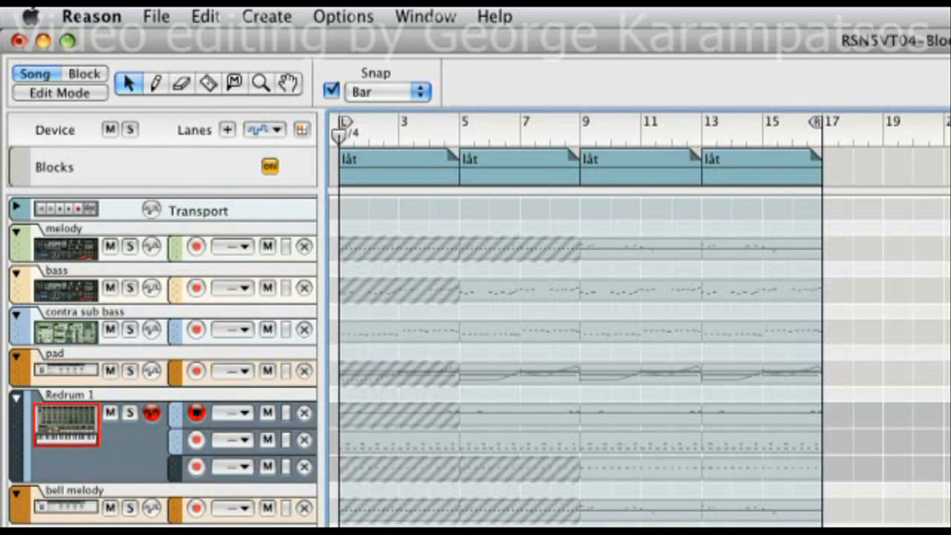
drag(950, 260, 808, 256)
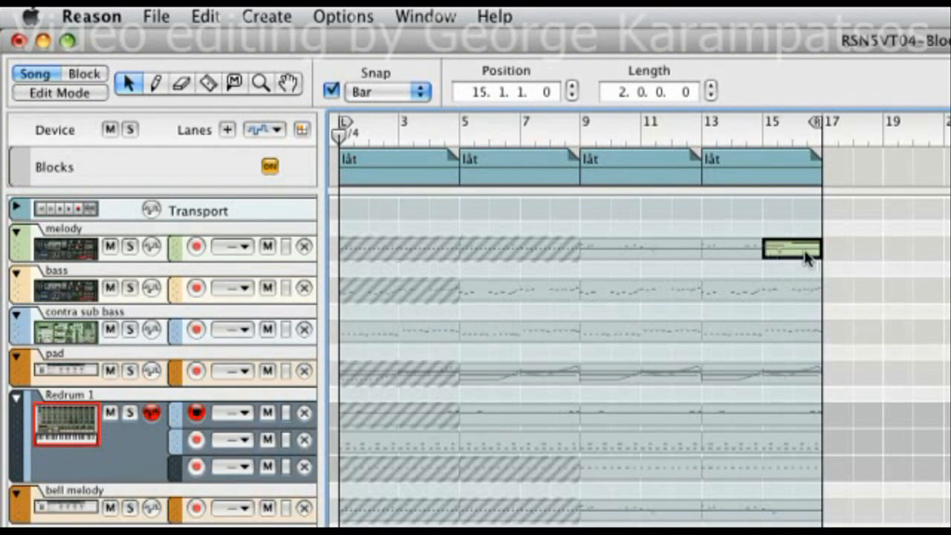
- Move the two-bar bass, contra sub bass, pad and bell melody clips to bar 15 of their lanes, over the fourth låt block
drag(950, 294, 801, 309)
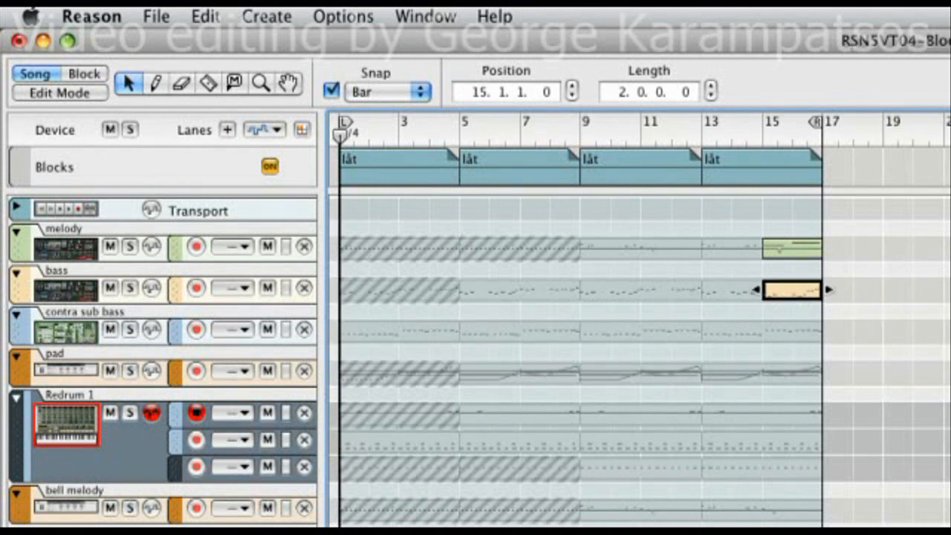
drag(950, 334, 795, 332)
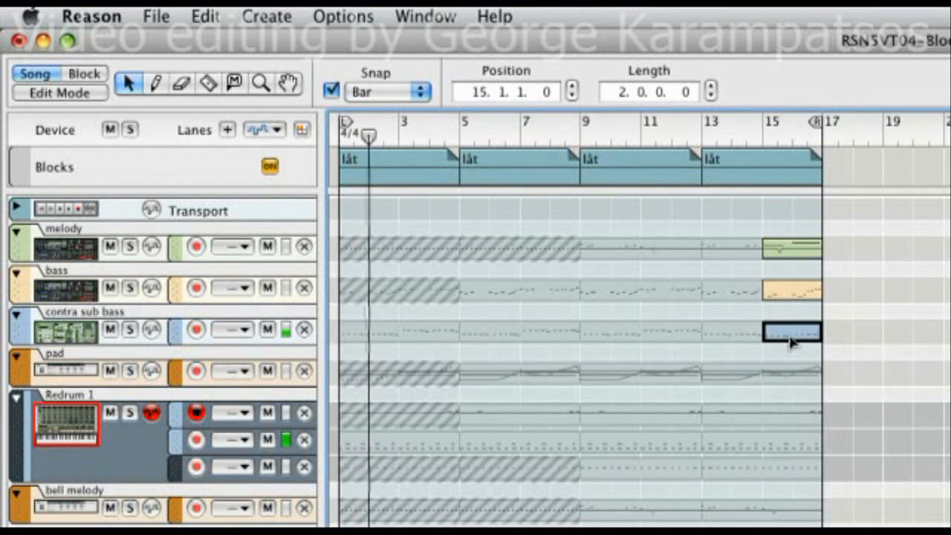
drag(950, 413, 790, 386)
drag(950, 524, 792, 524)
key(Escape)
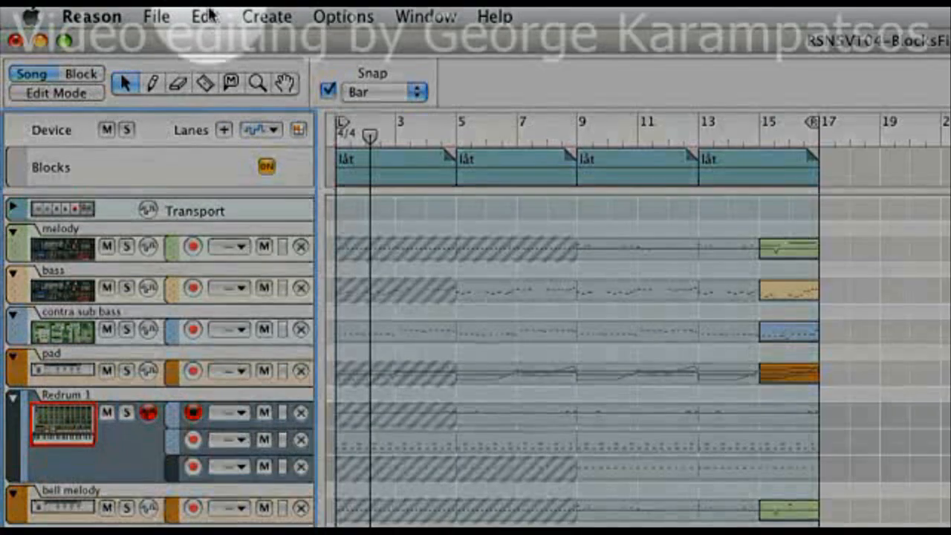
- Convert the block track to song clips and play the arrangement from the start
click(208, 16)
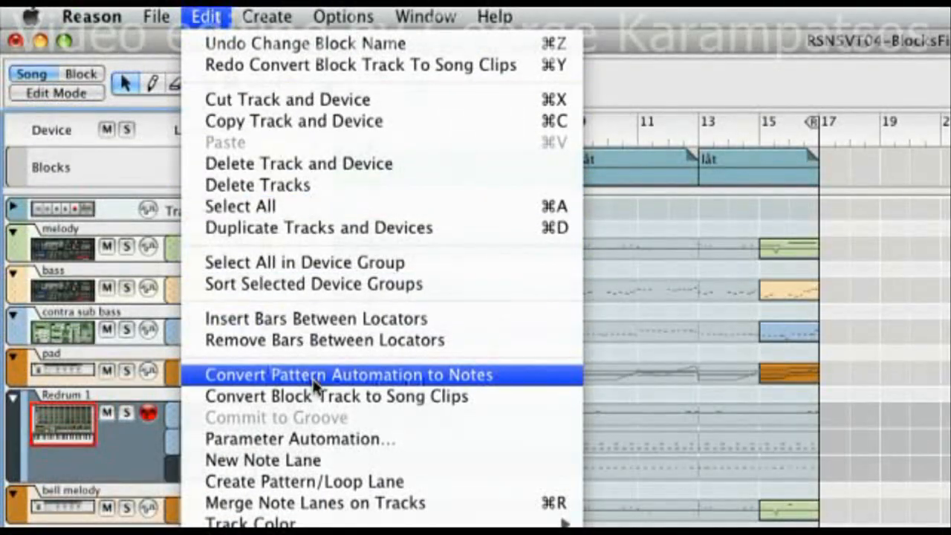
click(314, 394)
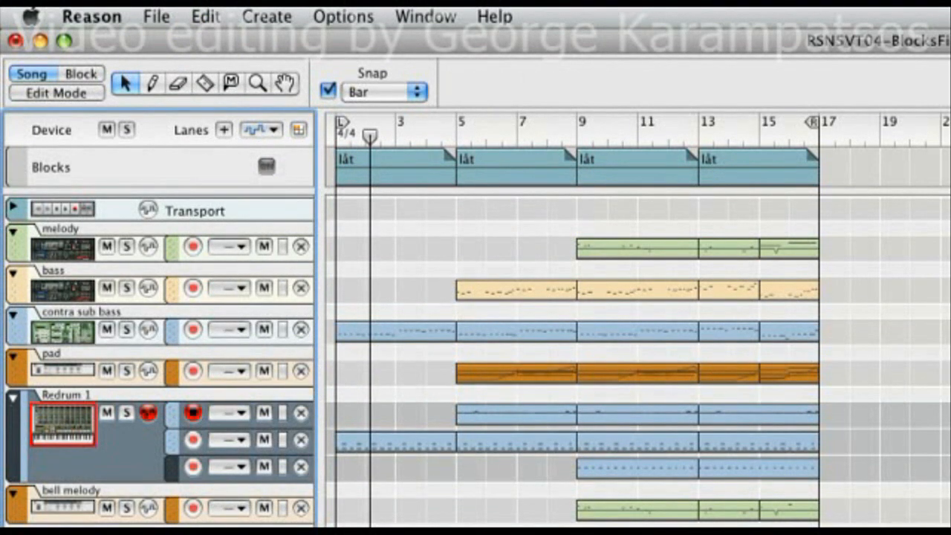
key(shift+Return)
key(space)
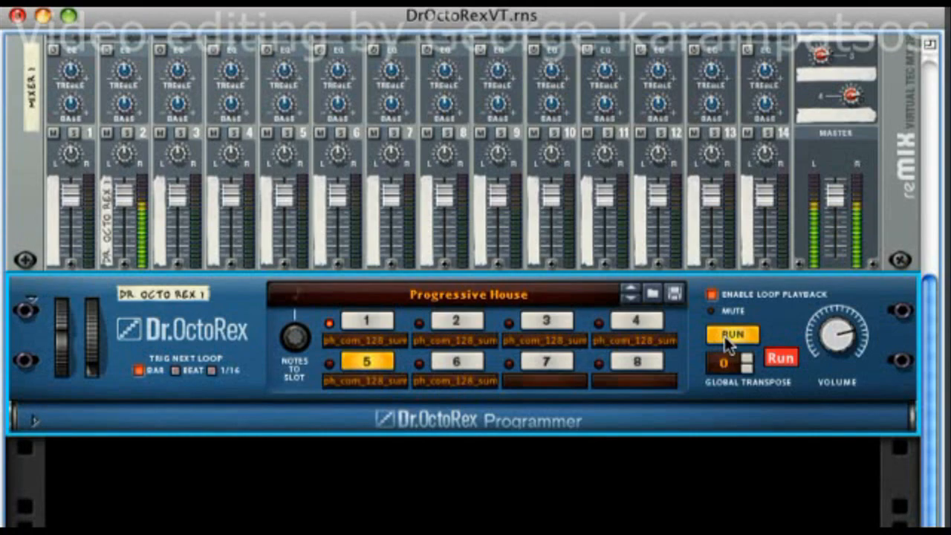
- Switch Dr. OctoRex playback to loop slot 3, return it to slot 1, and unfold the Programmer
click(547, 321)
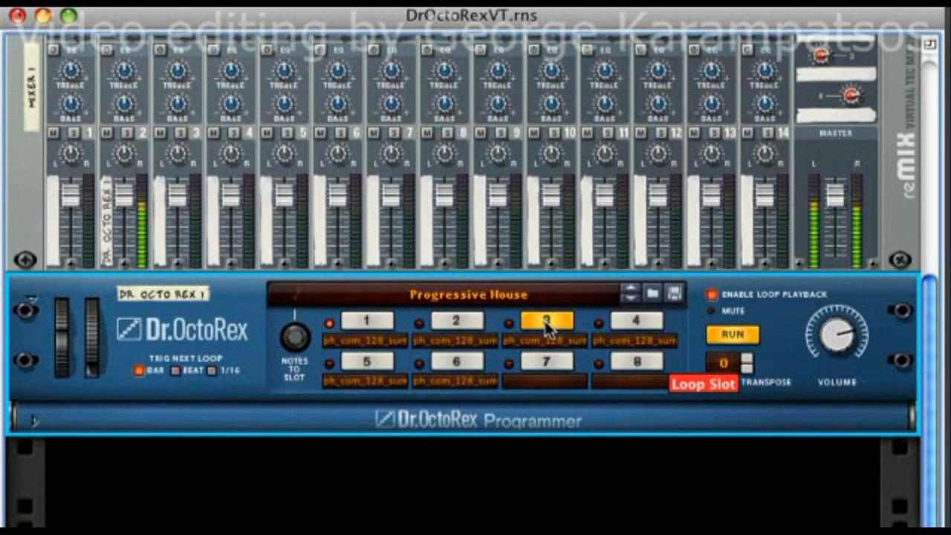
click(371, 318)
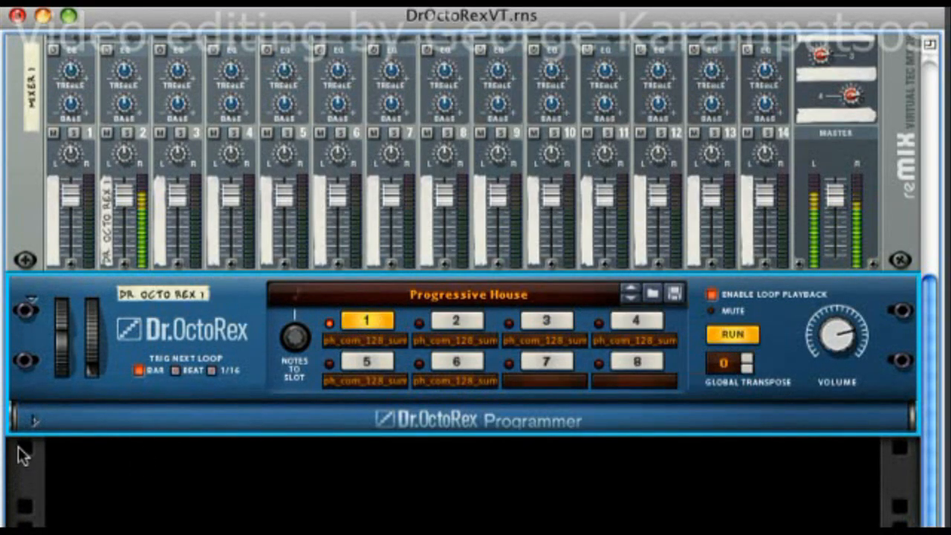
click(33, 421)
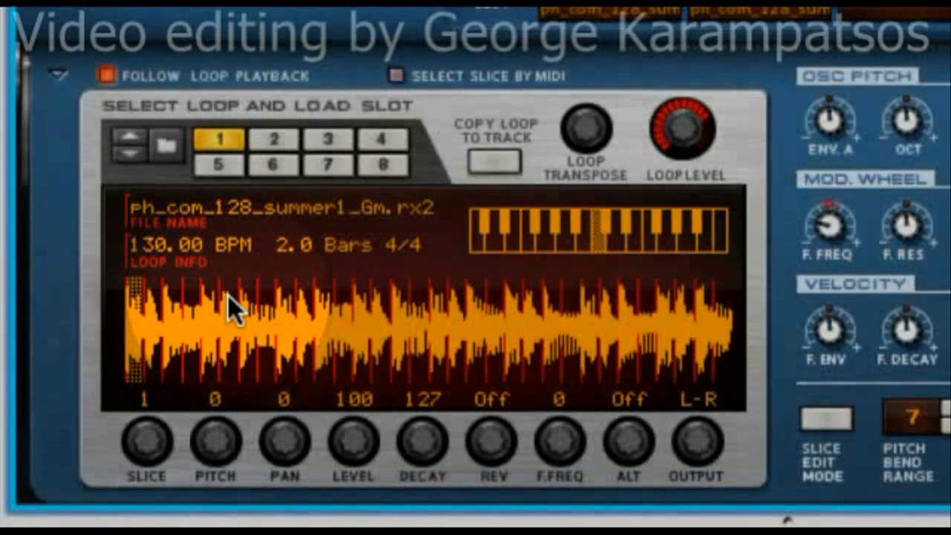
- Select slices 6, 11, 9 and 14 in the loop 1 waveform to view their settings
click(228, 295)
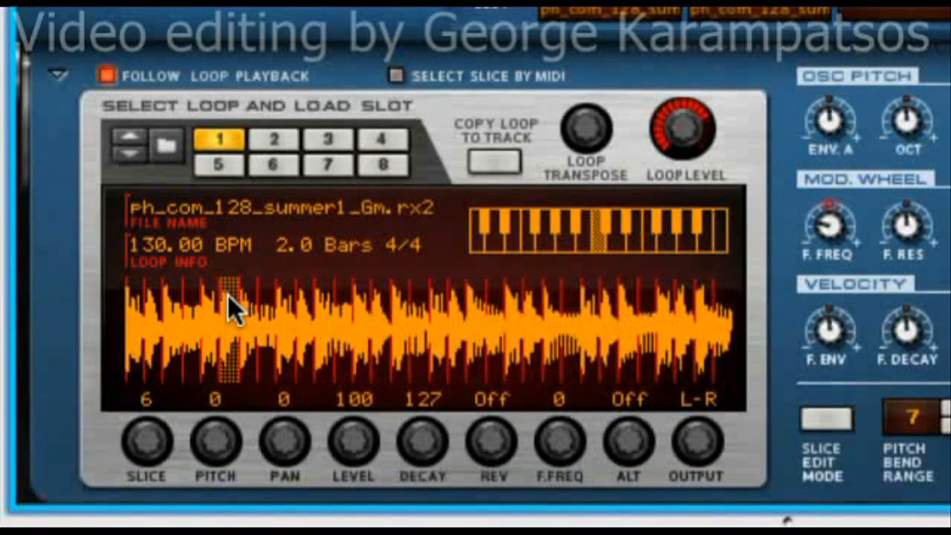
click(327, 301)
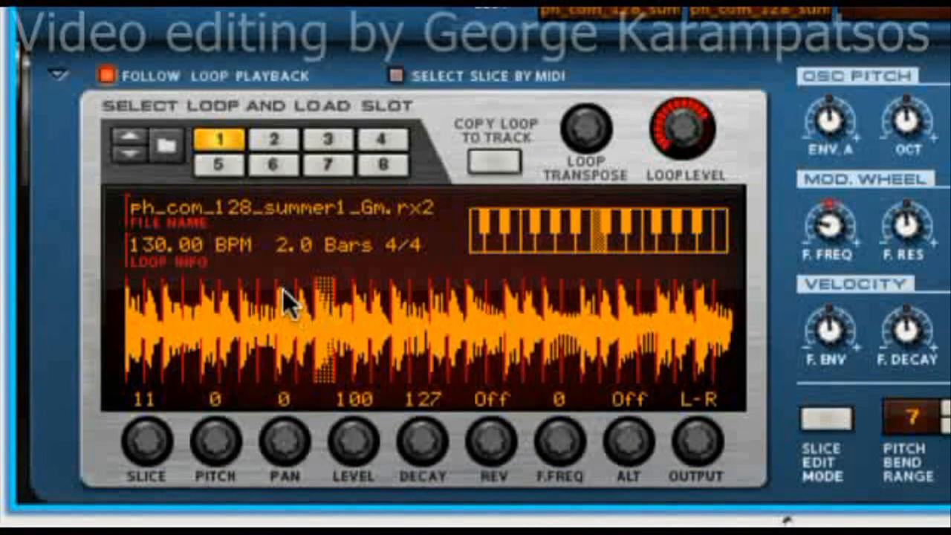
click(289, 301)
click(382, 294)
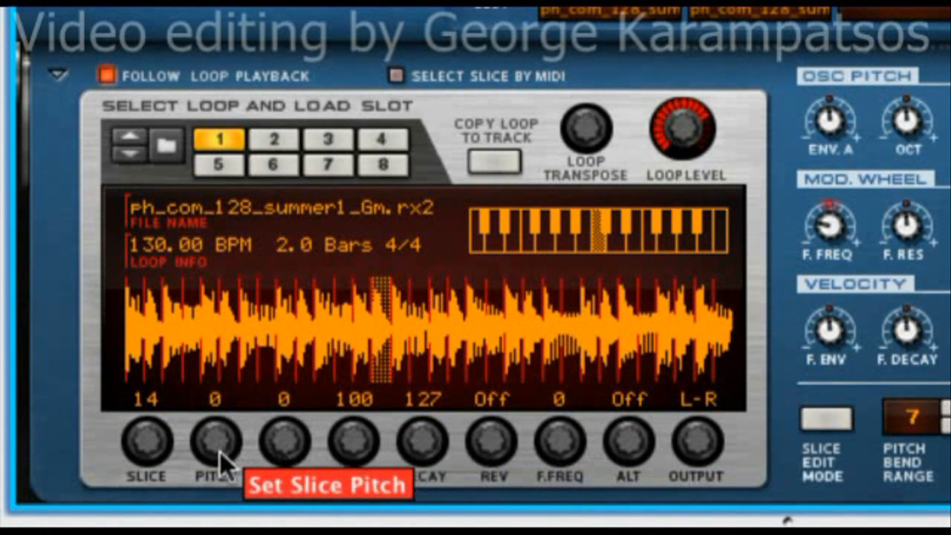
- Turn on Slice Edit Mode and view the Level, Decay, Rev and Pan parameters across the slices of loop 1
click(834, 418)
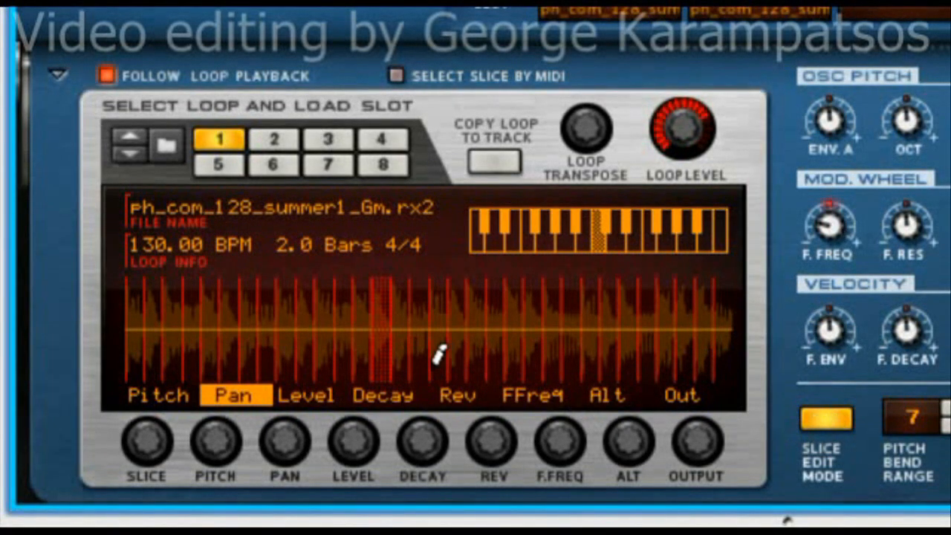
click(318, 402)
click(384, 400)
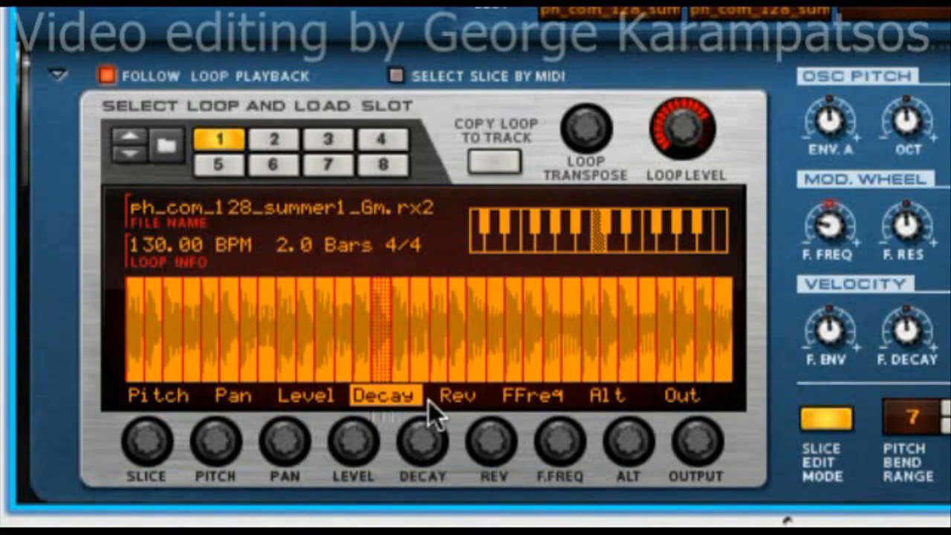
click(453, 400)
click(315, 401)
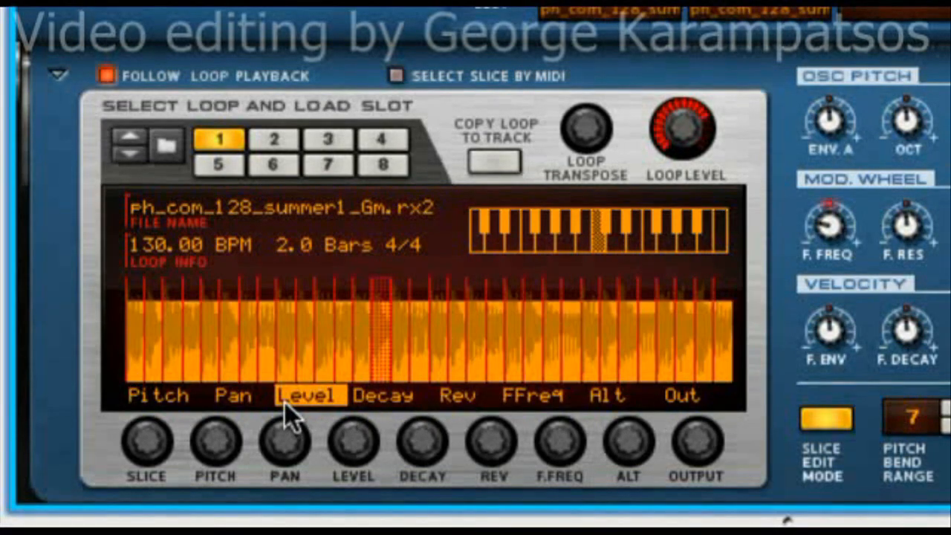
click(236, 397)
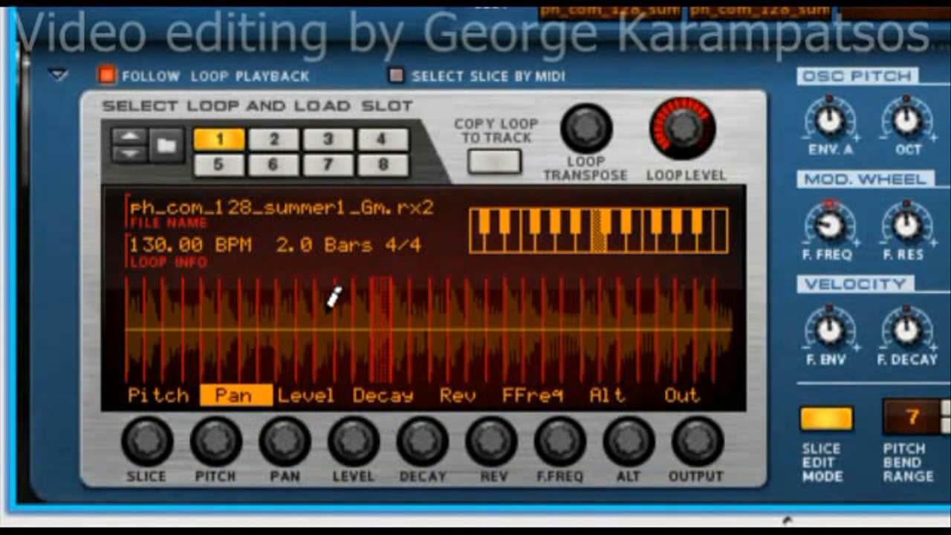
- Draw alternating pan values on individual slices of loop 1 and sweep a wavy pan curve across the waveform
click(344, 297)
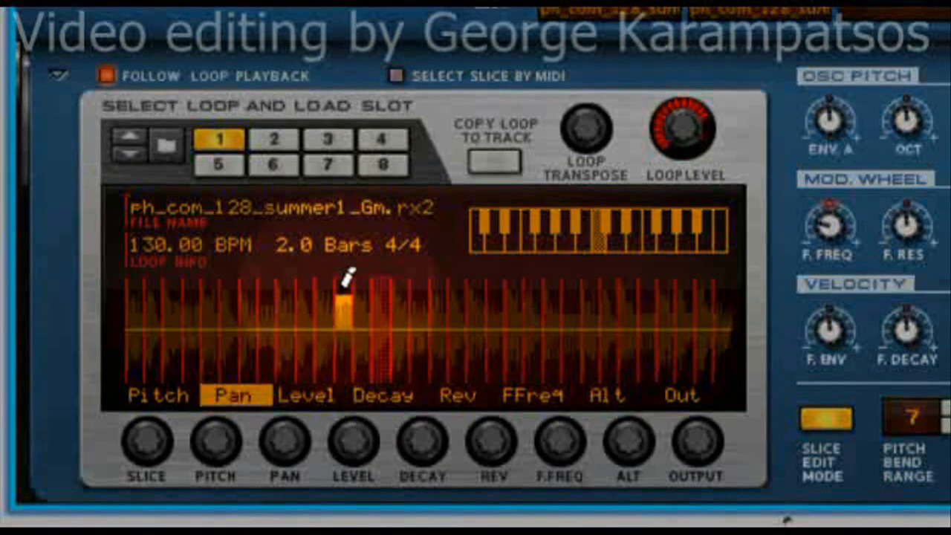
click(401, 369)
click(476, 298)
click(571, 370)
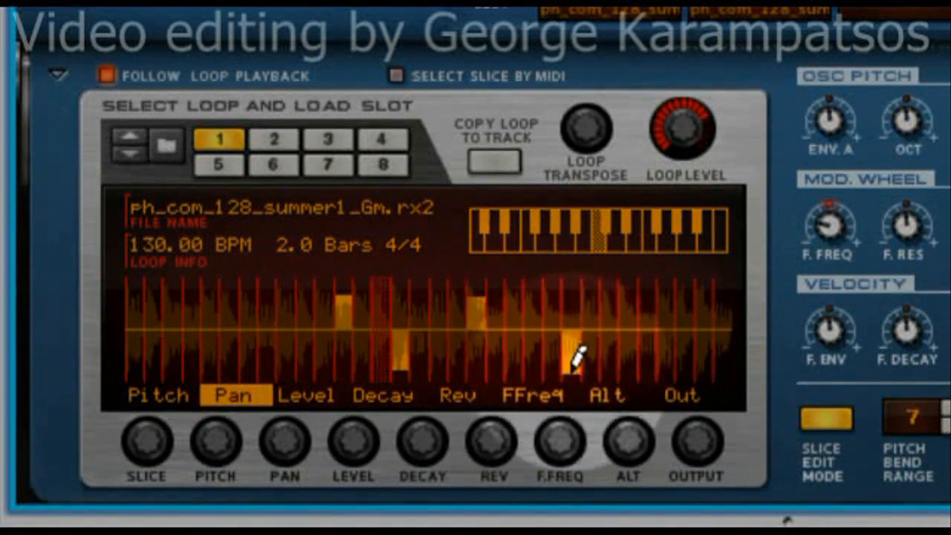
click(628, 301)
click(684, 351)
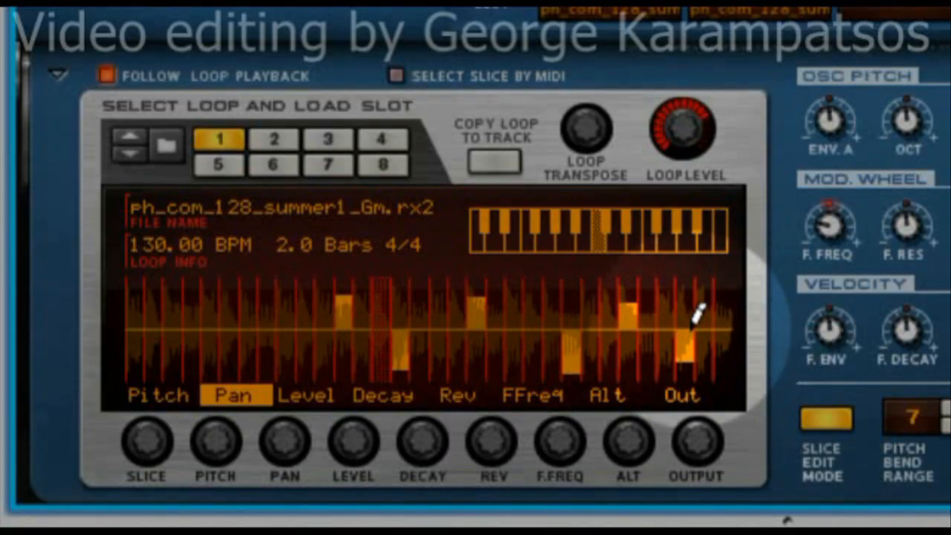
click(704, 301)
mouse_move(172, 336)
mouse_down()
mouse_move(212, 302)
mouse_move(282, 298)
mouse_move(318, 327)
mouse_up()
mouse_move(466, 336)
mouse_down()
mouse_move(529, 292)
mouse_move(632, 317)
mouse_up()
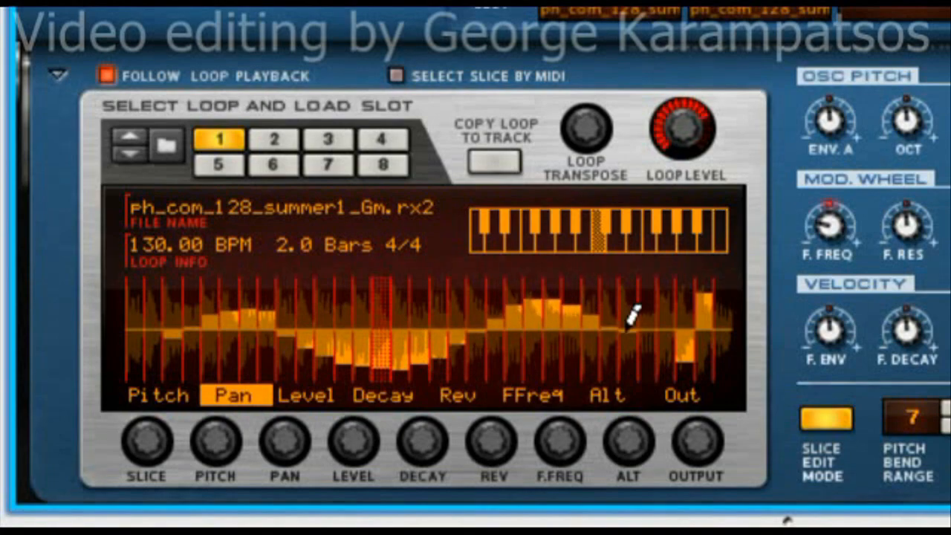
- Reset the pan values of single slices and of the whole loop 1 waveform to centre
key(ctrl)
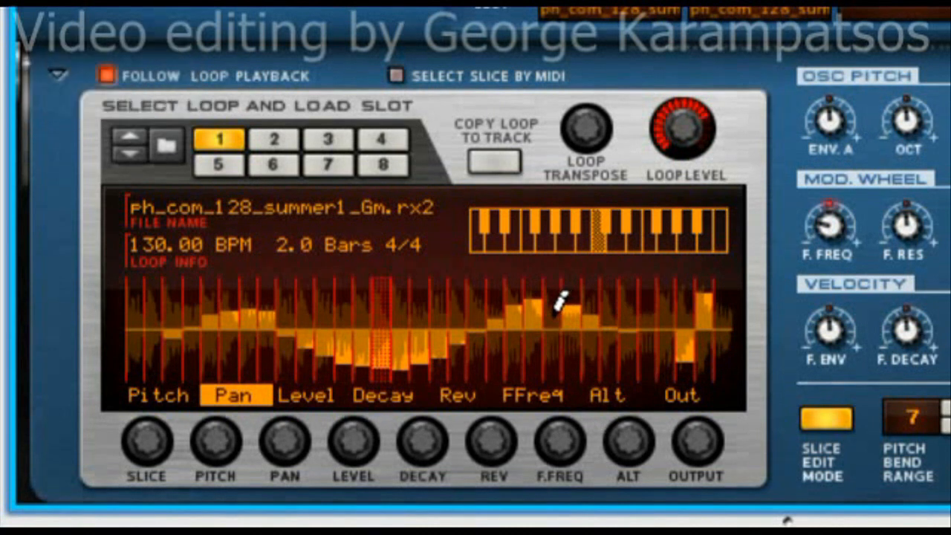
key(super)
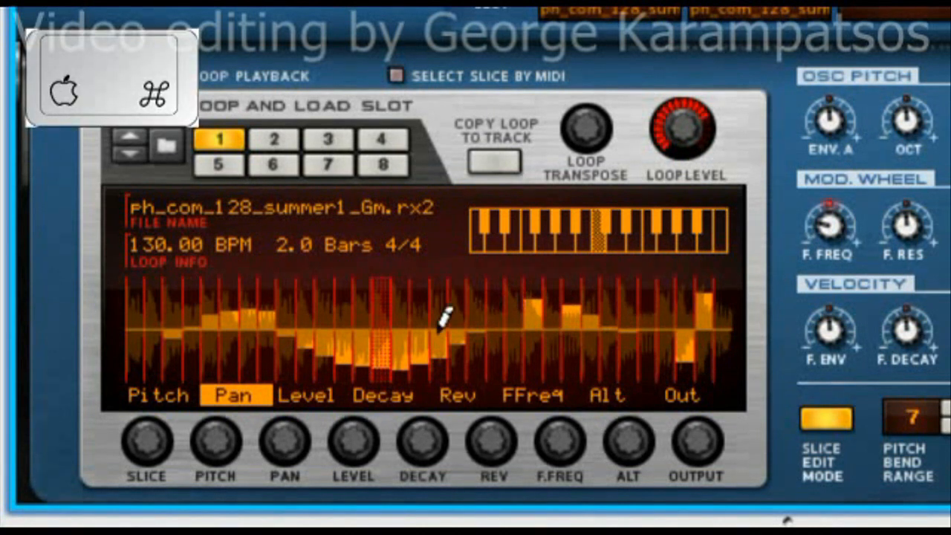
click(422, 322)
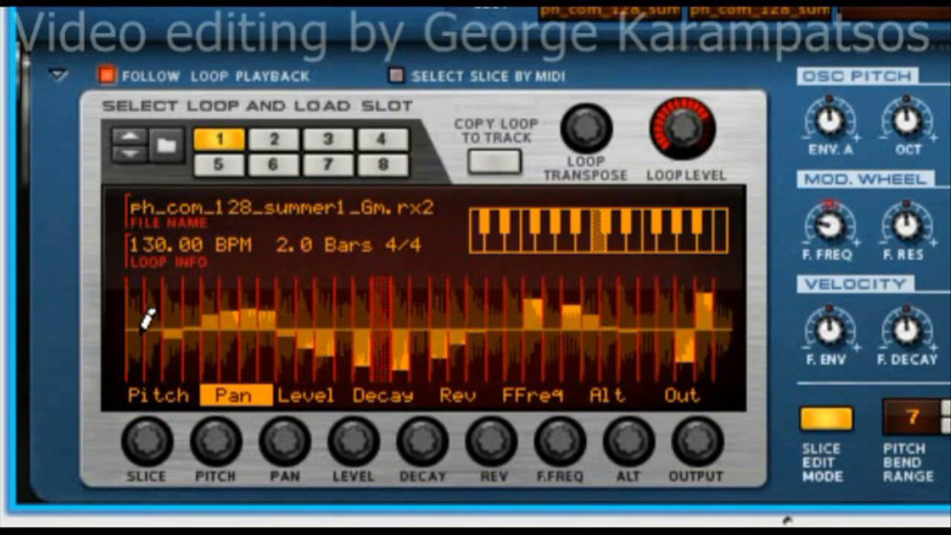
drag(154, 319, 716, 314)
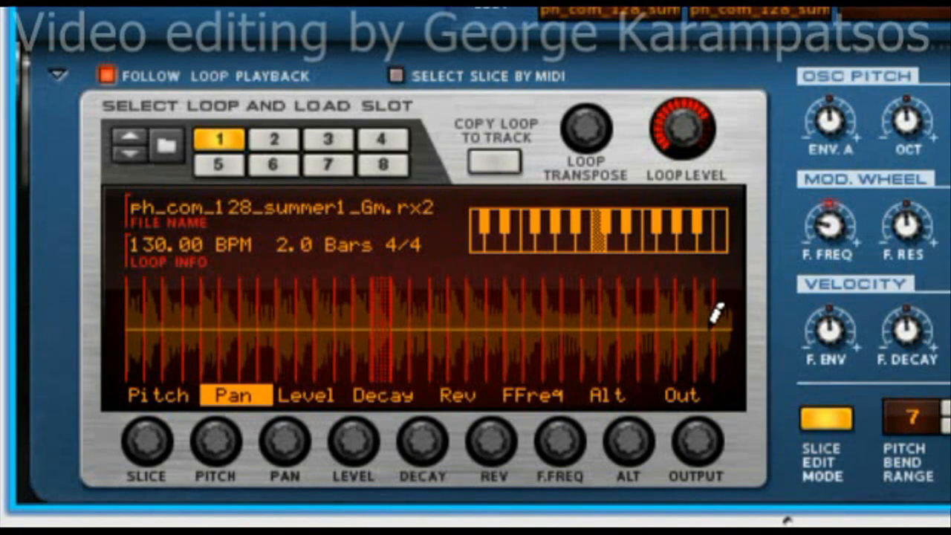
- Reverse four slices of loop 1 between its middle and its last slice, and enable Select Slice by MIDI
click(465, 397)
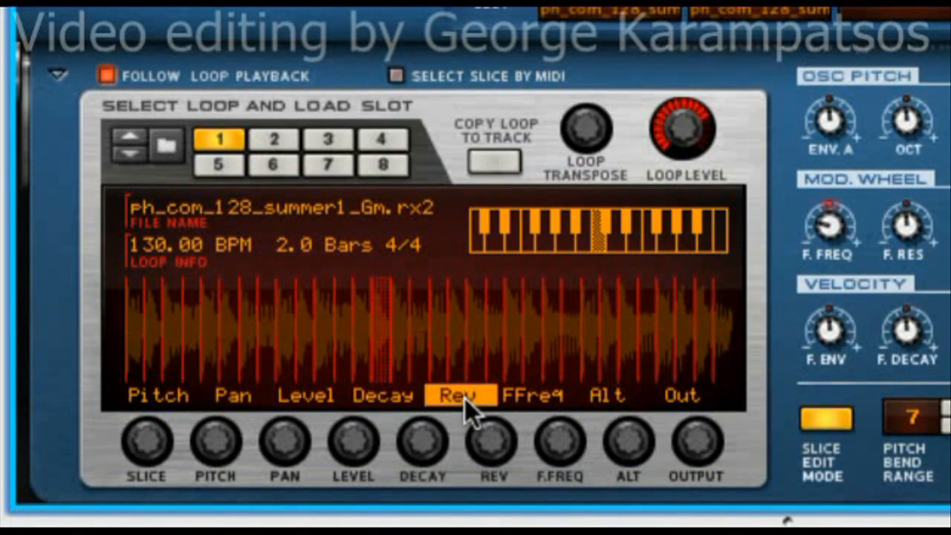
click(420, 315)
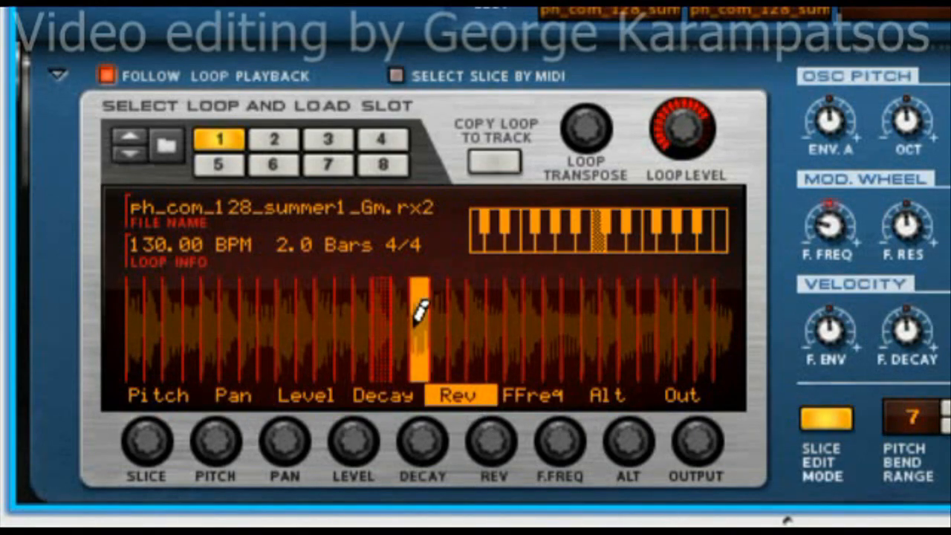
click(534, 292)
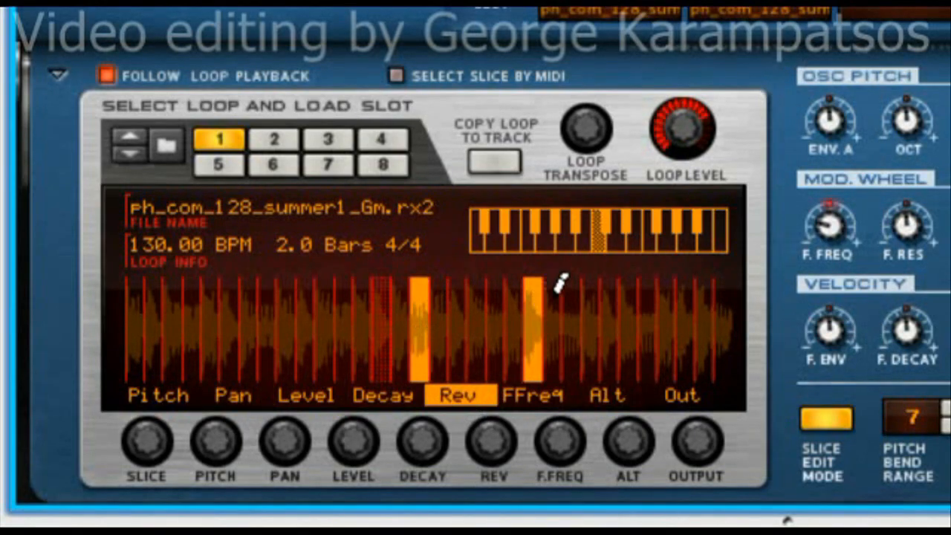
click(727, 298)
click(632, 288)
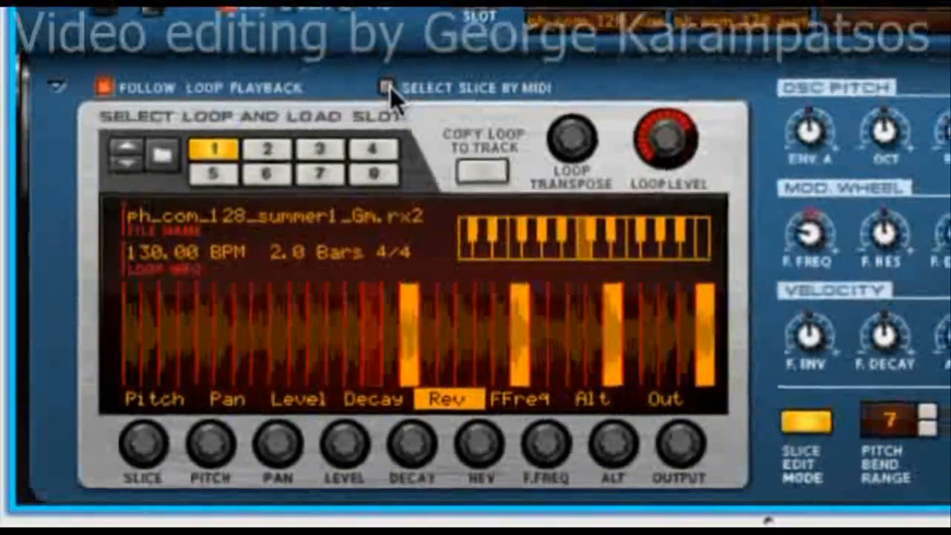
click(397, 75)
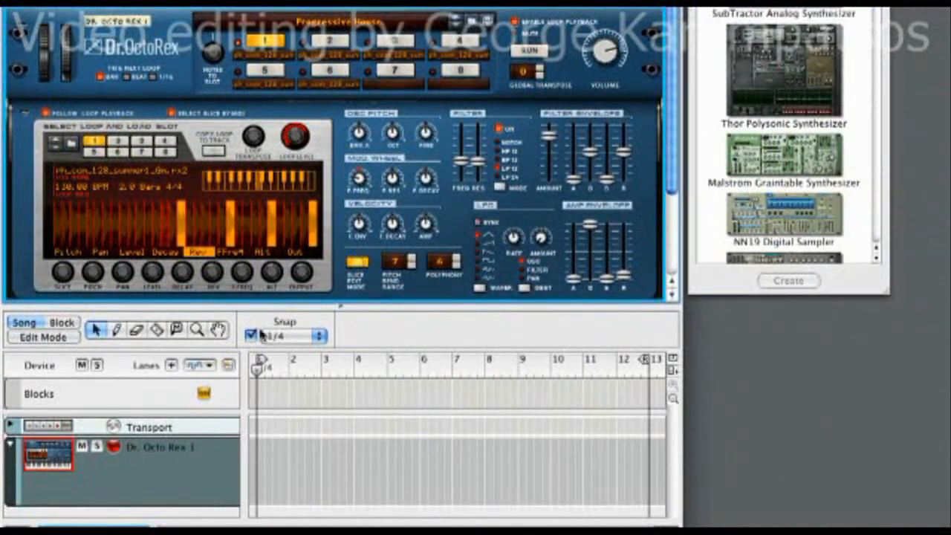
- Create a pattern lane on the Dr. Octo Rex 1 track and draw an A1 pattern clip from bar 1 to bar 5
click(230, 365)
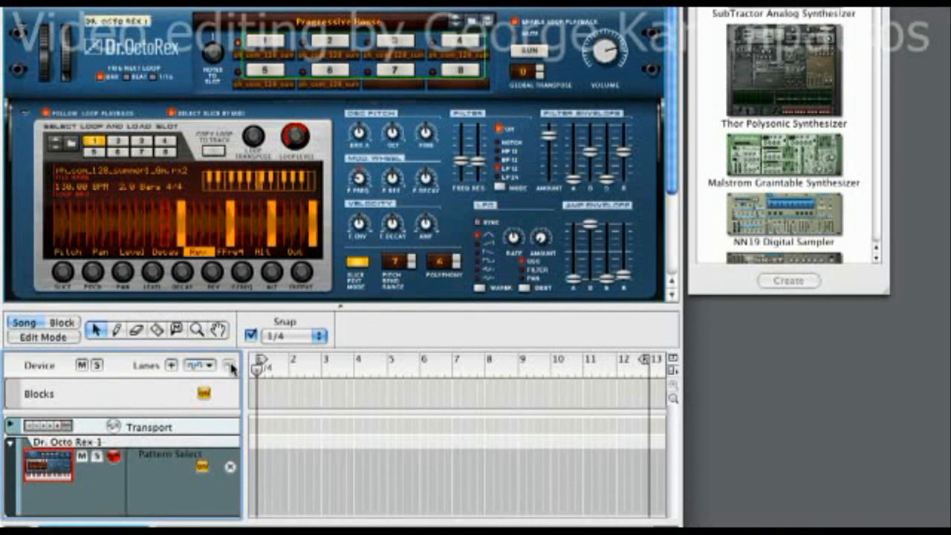
click(117, 329)
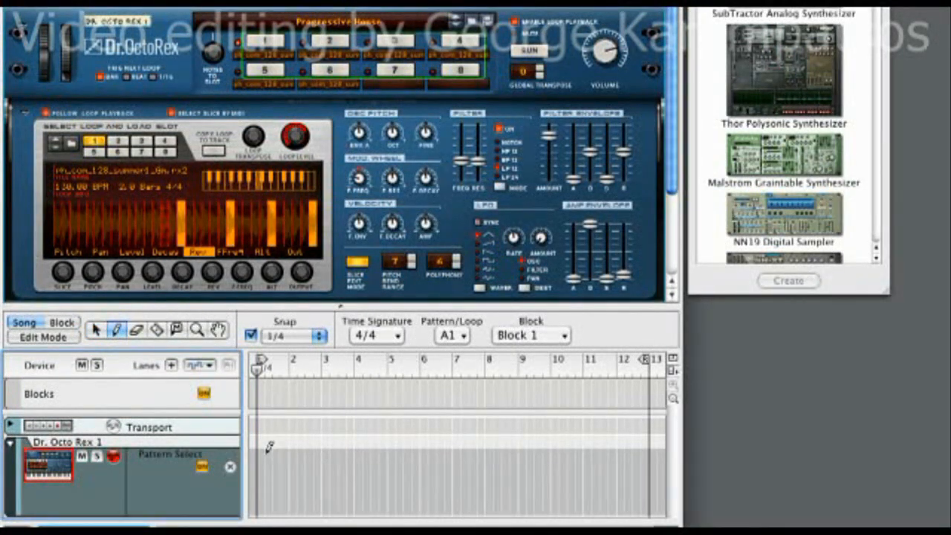
drag(261, 451, 386, 453)
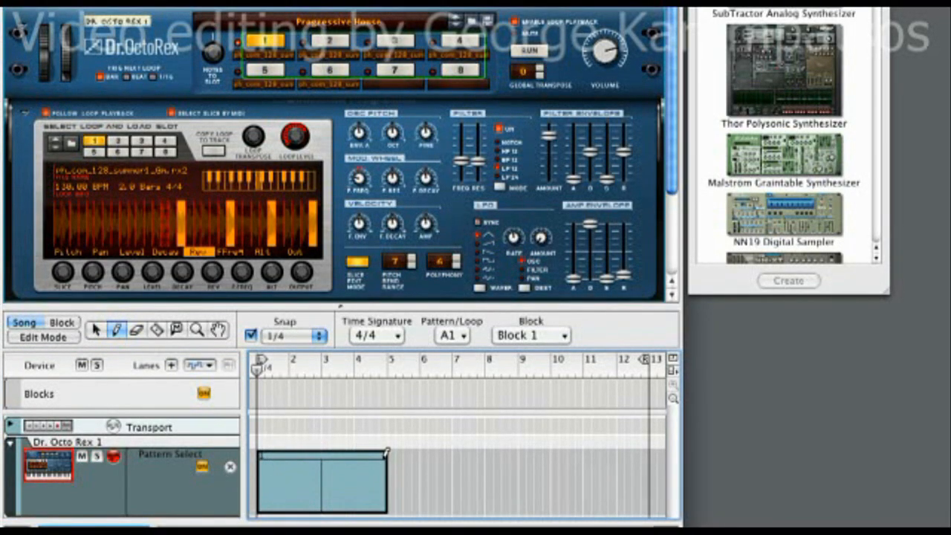
- Draw an A2 pattern clip from bar 5 to bar 9 on the Dr. Octo Rex 1 pattern lane
click(464, 336)
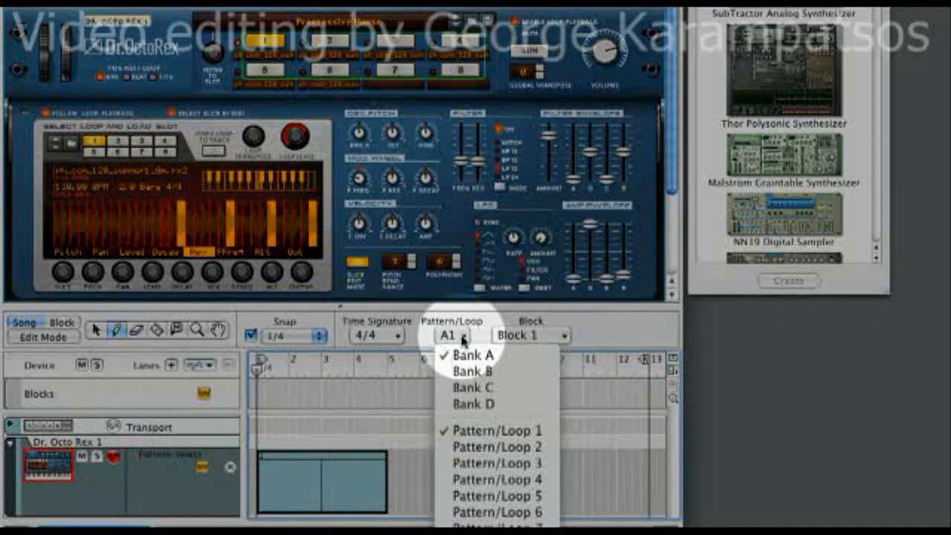
click(493, 448)
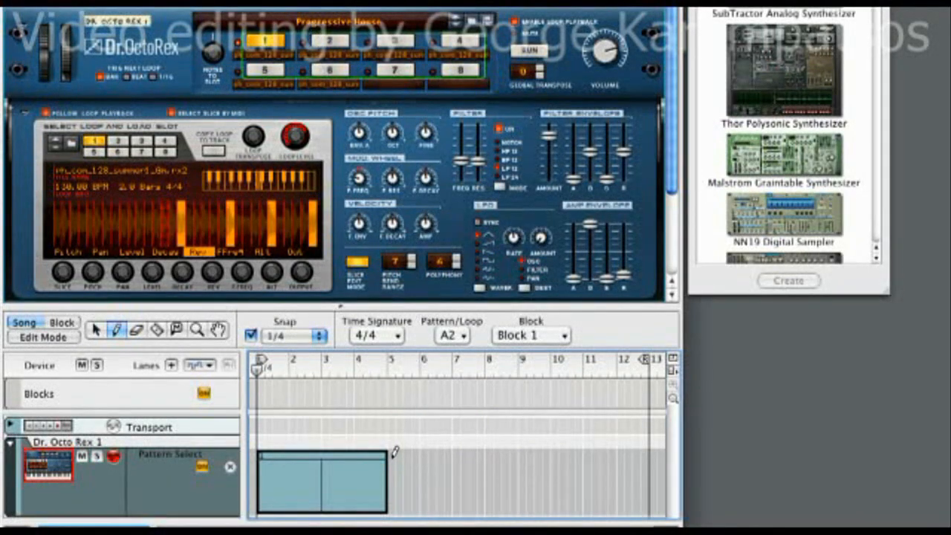
drag(393, 454, 516, 454)
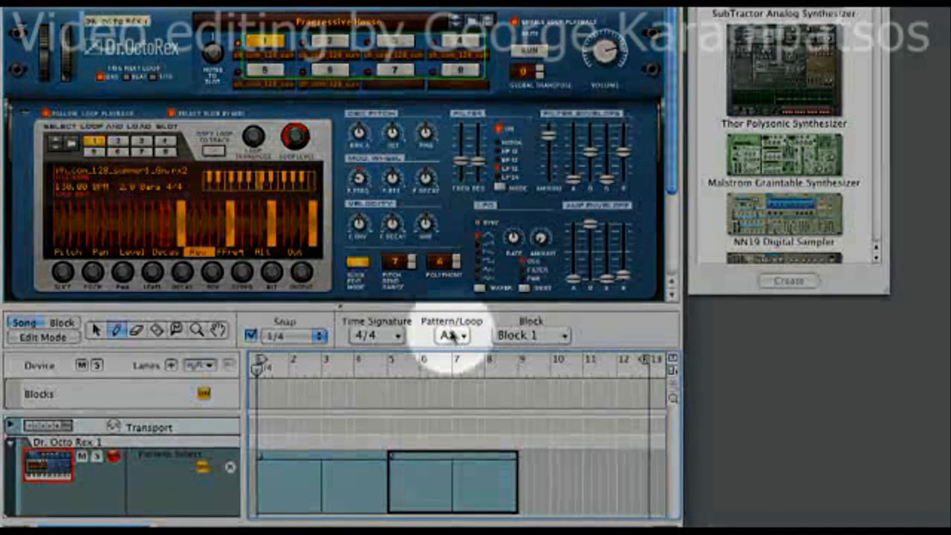
- Draw an A3 pattern clip from bar 9 to bar 13 on the Dr. Octo Rex 1 pattern lane and play the sequence
click(450, 336)
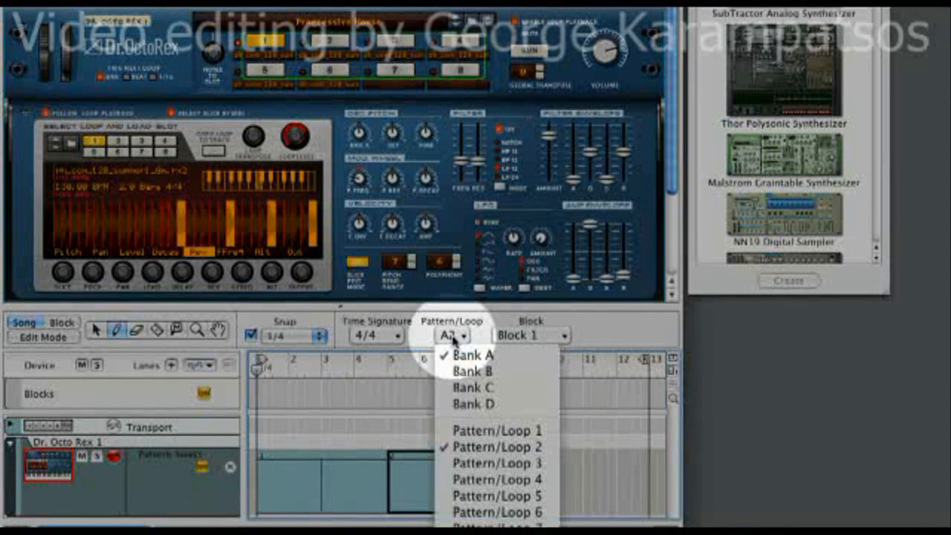
click(475, 463)
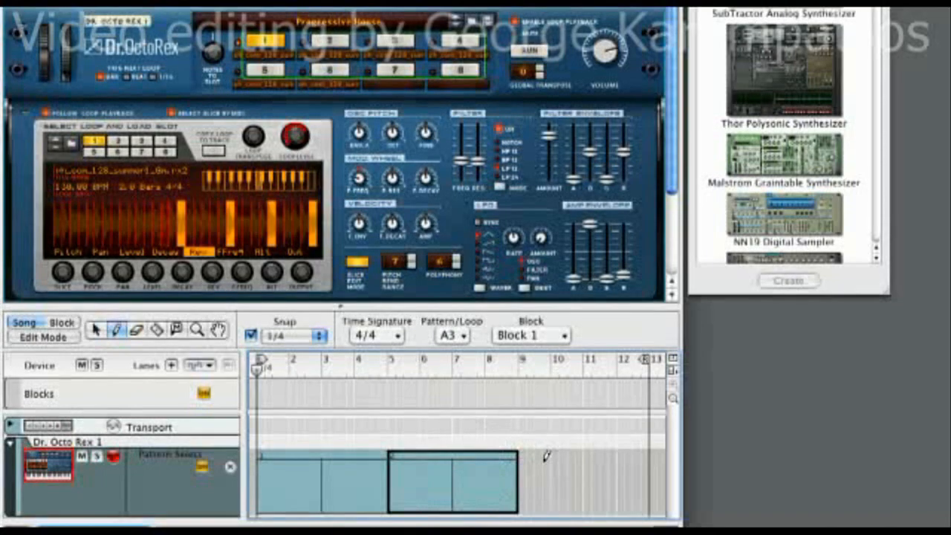
drag(521, 446, 651, 451)
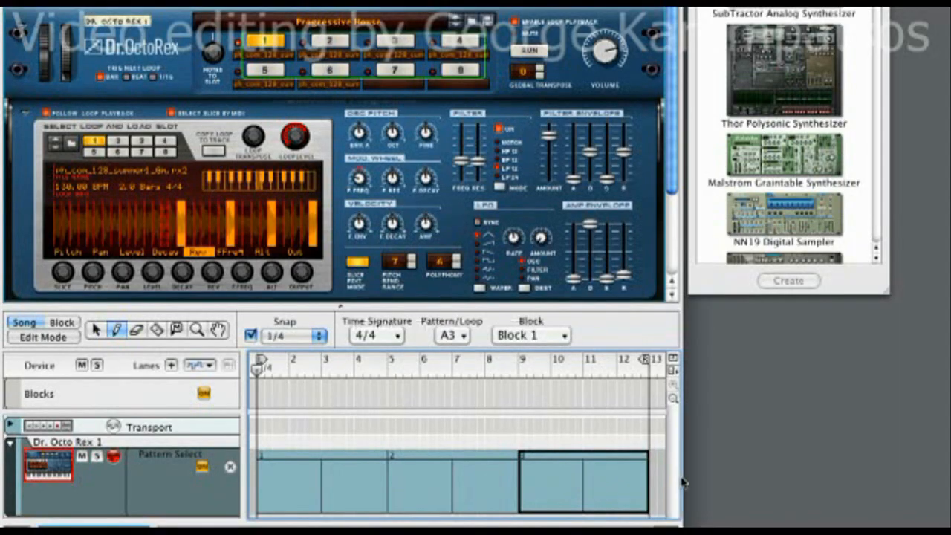
key(space)
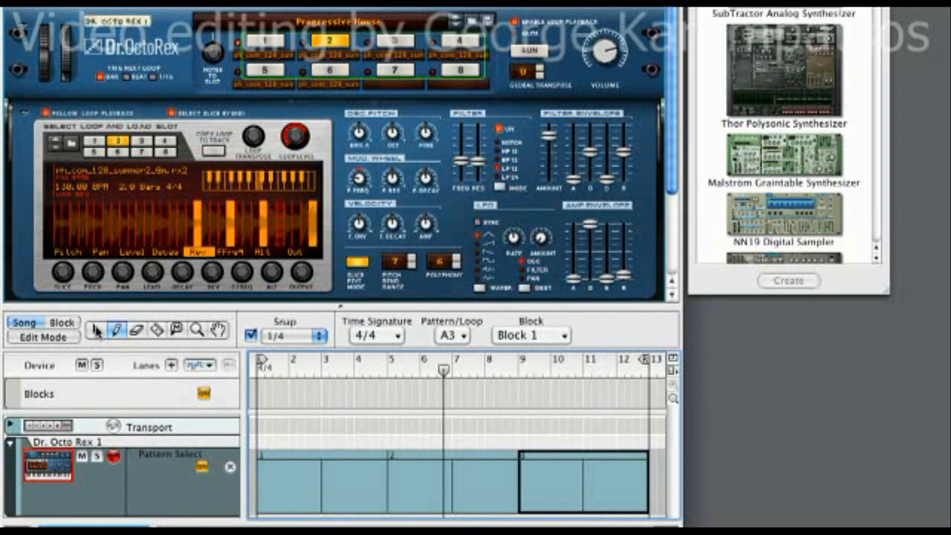
- Trim the start of the A2 clip to bar 8 for a one-bar length, and place the song position at bar 7
click(96, 329)
click(414, 492)
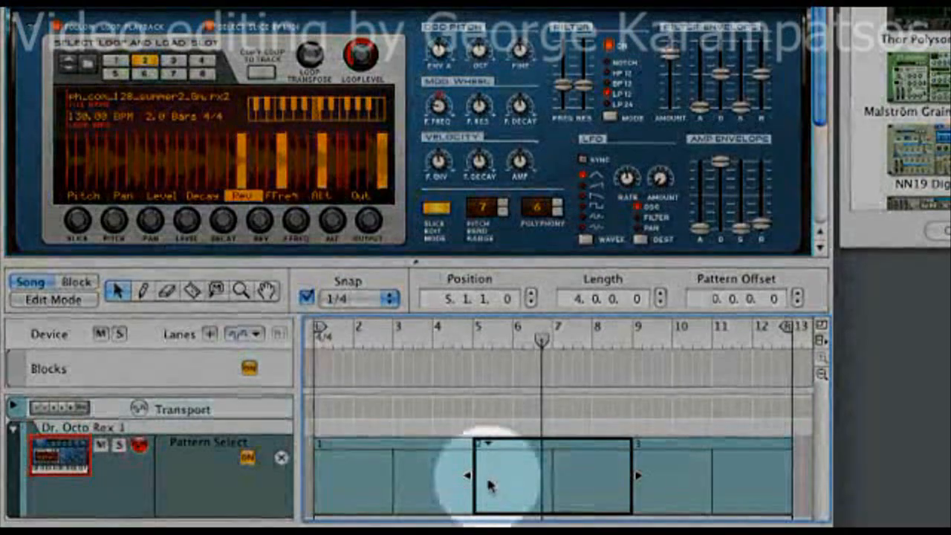
drag(469, 476, 593, 477)
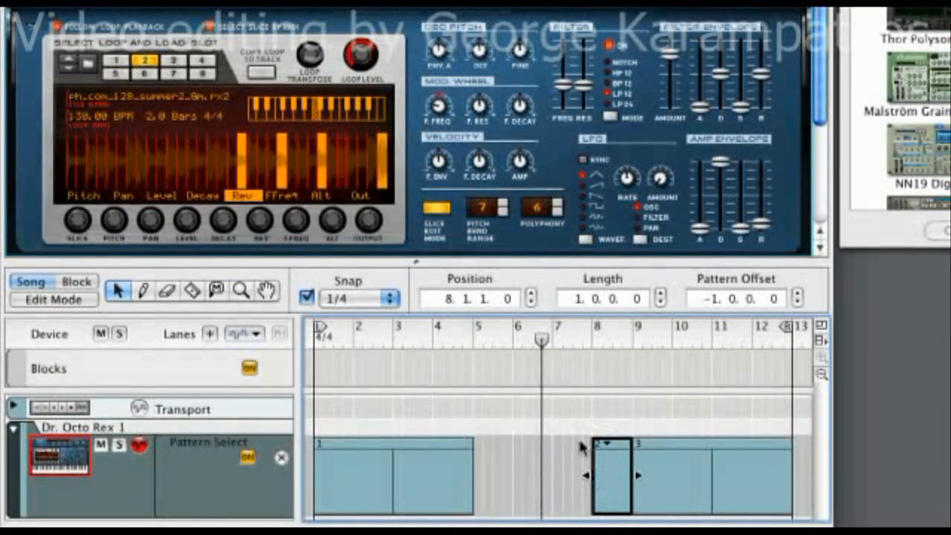
click(562, 341)
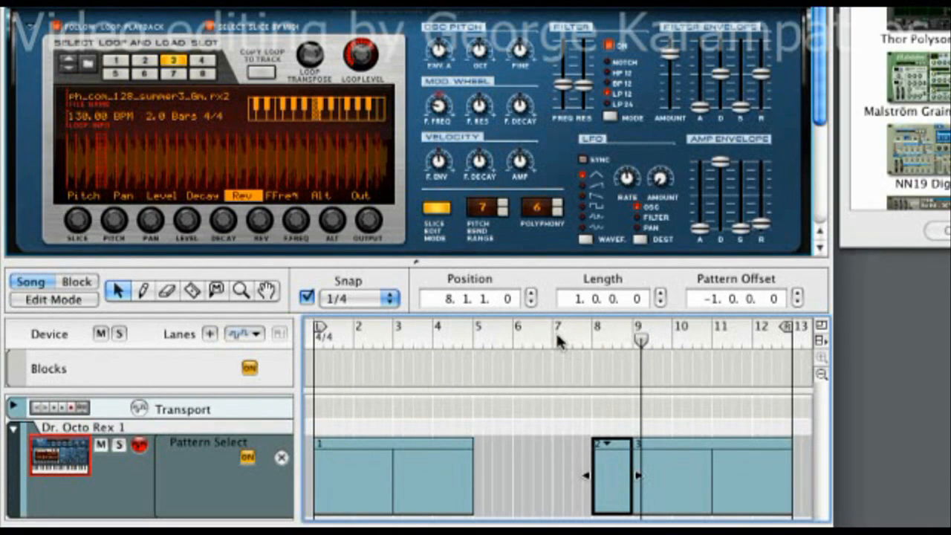
click(559, 340)
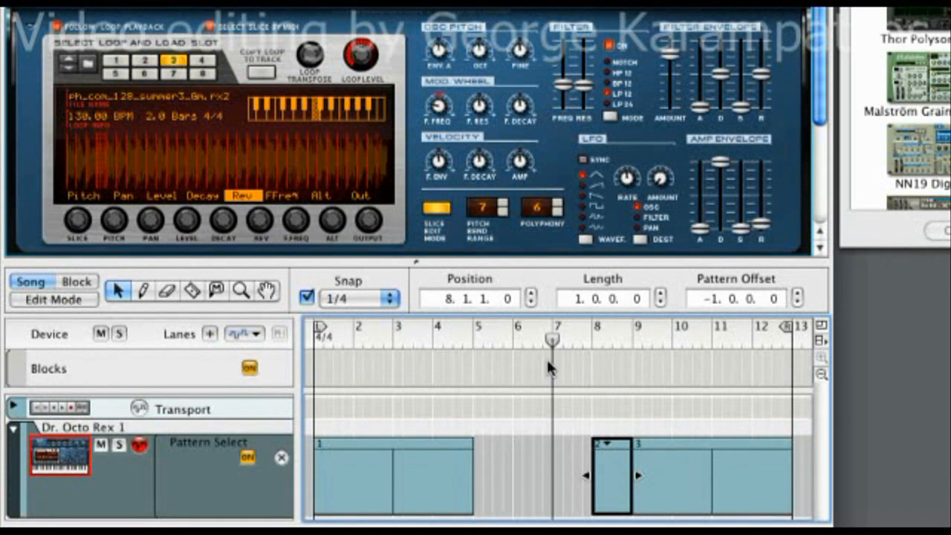
- Shorten the A1 clip to three bars, and place a two-beat A2 clip at bar 4 with a one-beat copy at 4.4.1
click(446, 475)
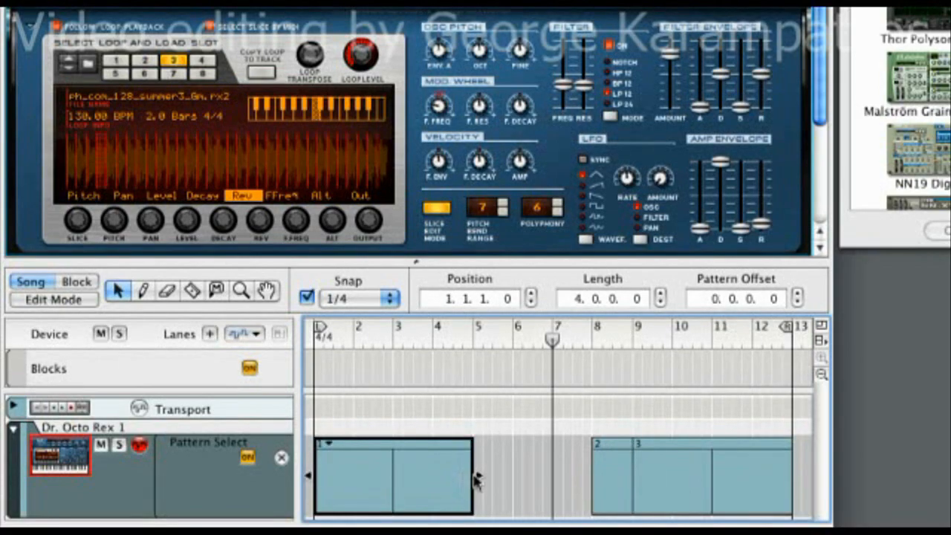
drag(472, 476, 440, 476)
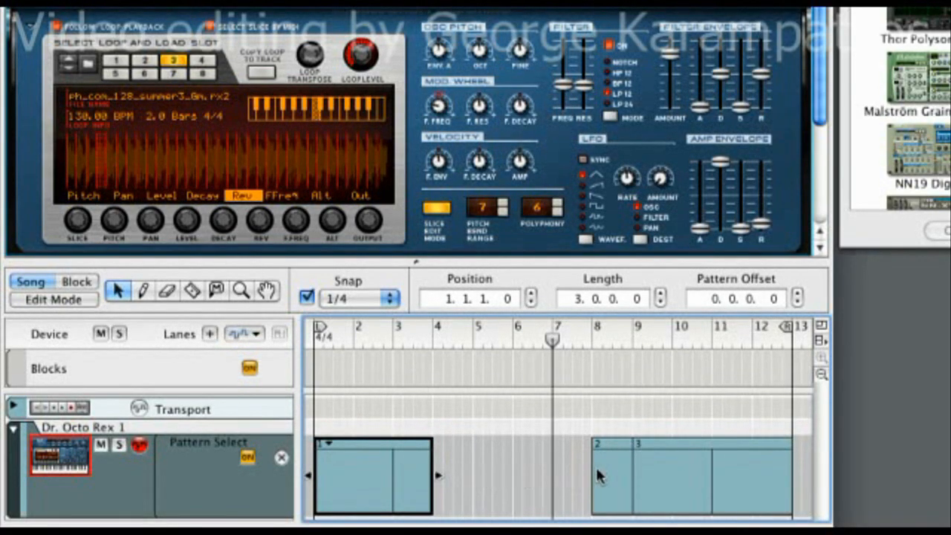
drag(605, 475, 466, 478)
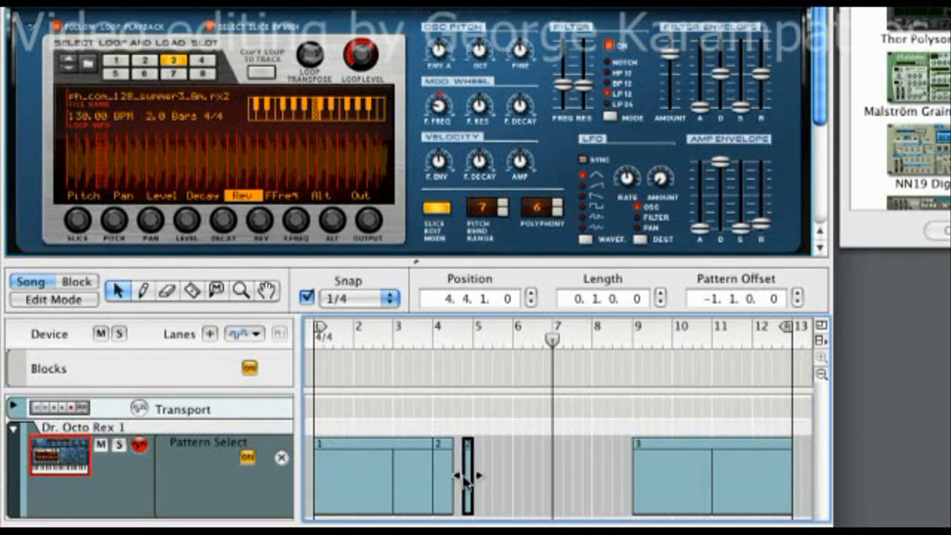
- Play the sequence from the beginning and fill beat 3 of bar 4 with another one-beat A2 clip
key(space)
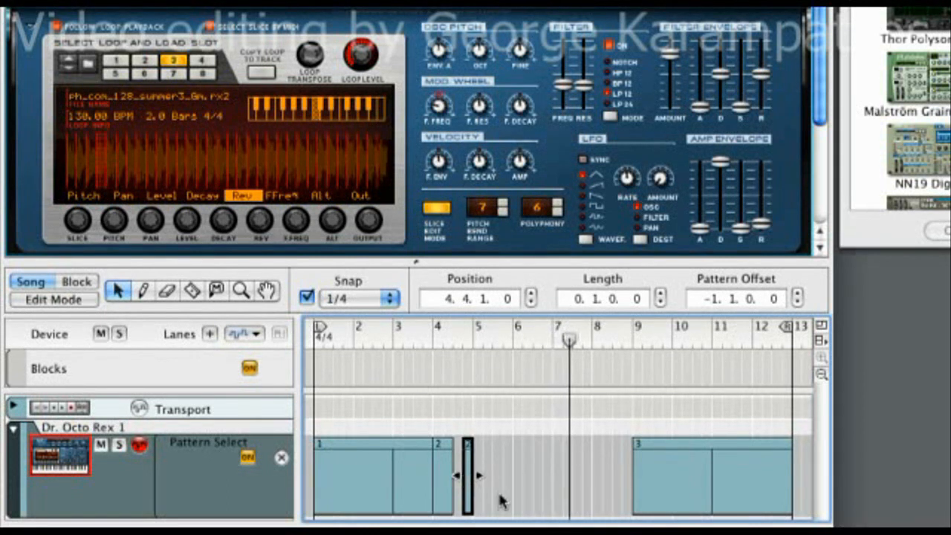
key(space)
key(KP_0)
key(space)
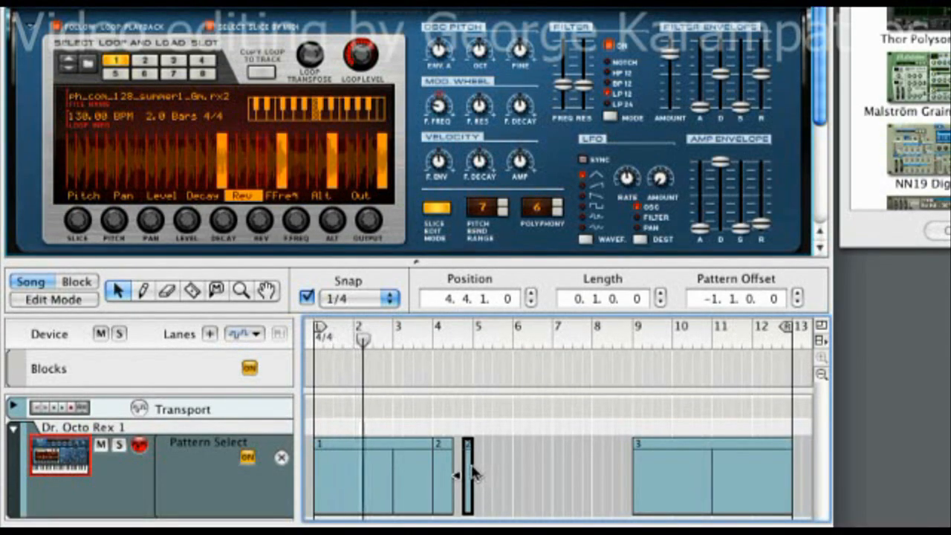
drag(471, 473, 471, 480)
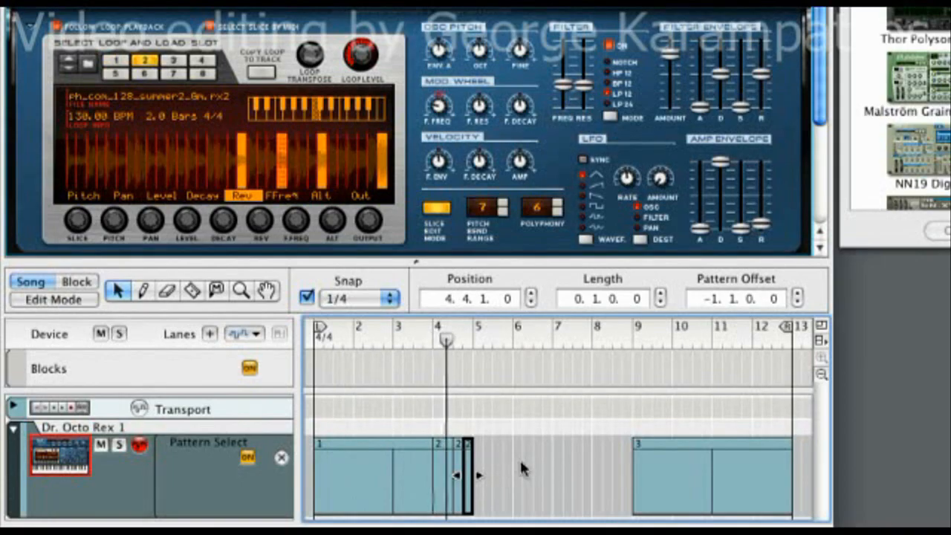
- Restart playback from the beginning and move the right locator to bar 5
key(space)
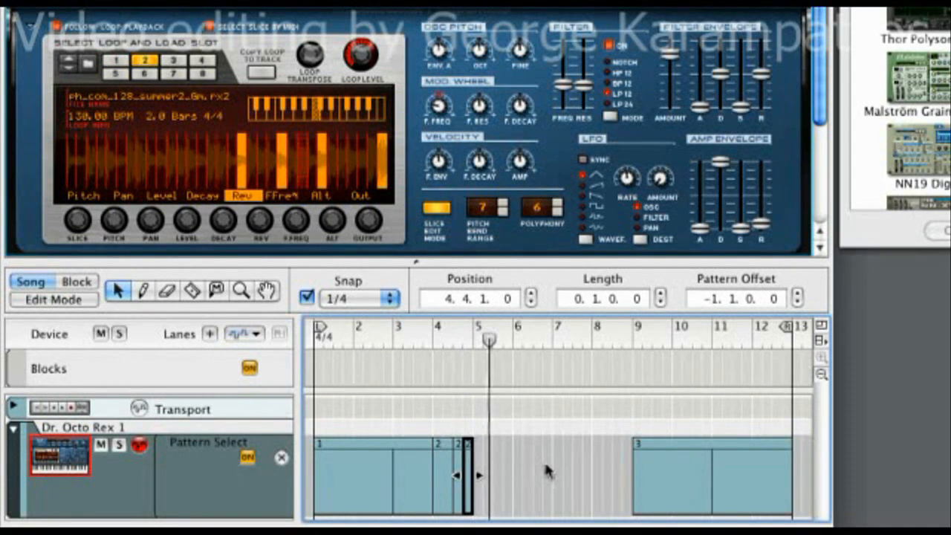
key(shift+Return)
key(space)
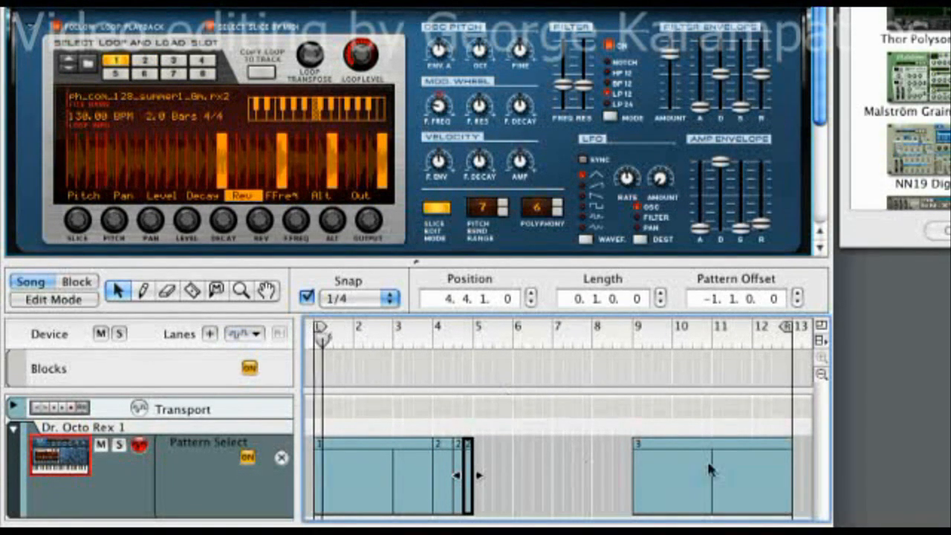
drag(786, 327, 467, 327)
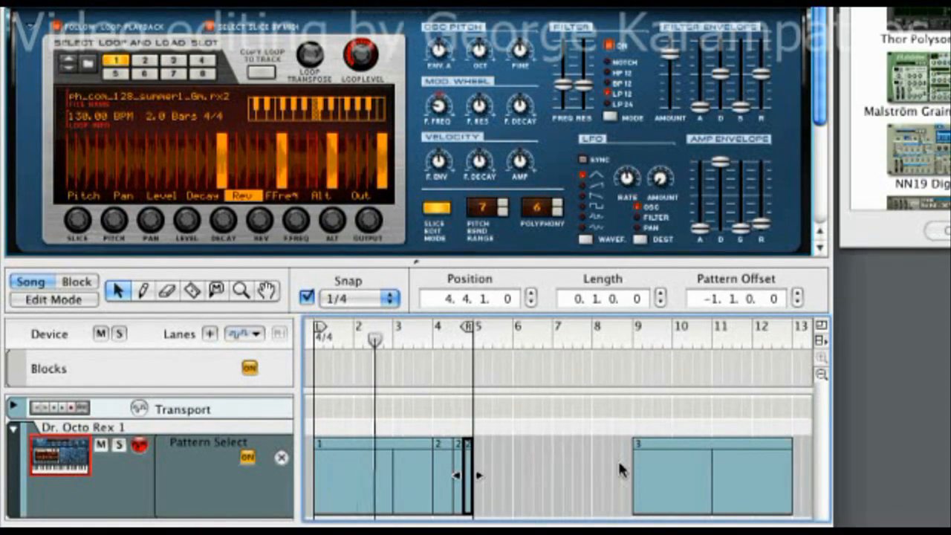
- Move the A3 clip to start at bar 5 and extend the right locator to bar 9
drag(663, 477, 511, 477)
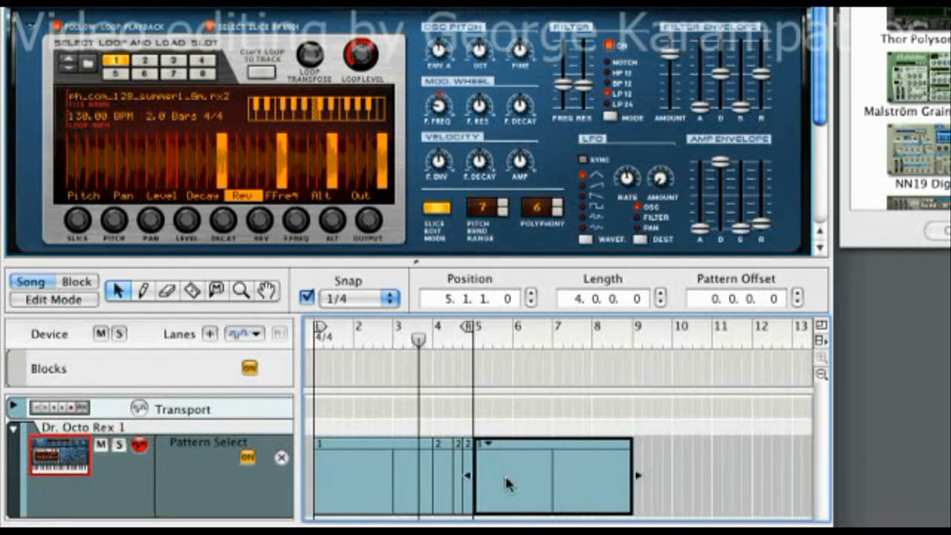
drag(469, 327, 630, 325)
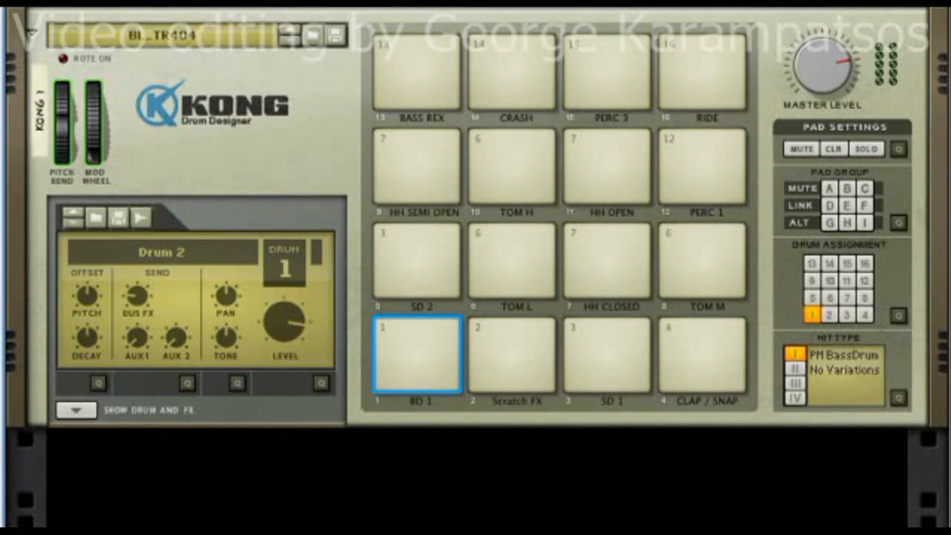
- Audition the Kong pads BD 1, Scratch FX, SD 1, CLAP / SNAP, SD 2 and TOM L
click(408, 354)
click(418, 358)
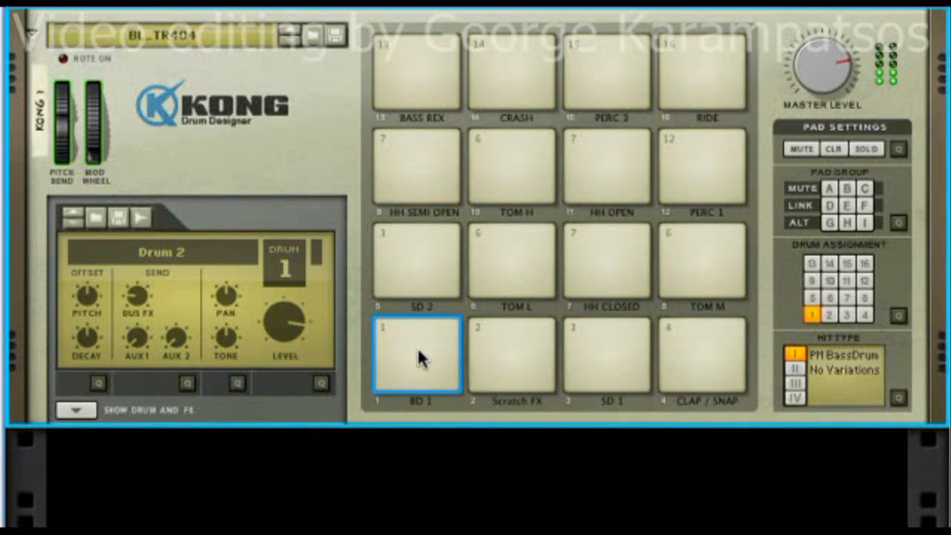
click(513, 357)
click(600, 357)
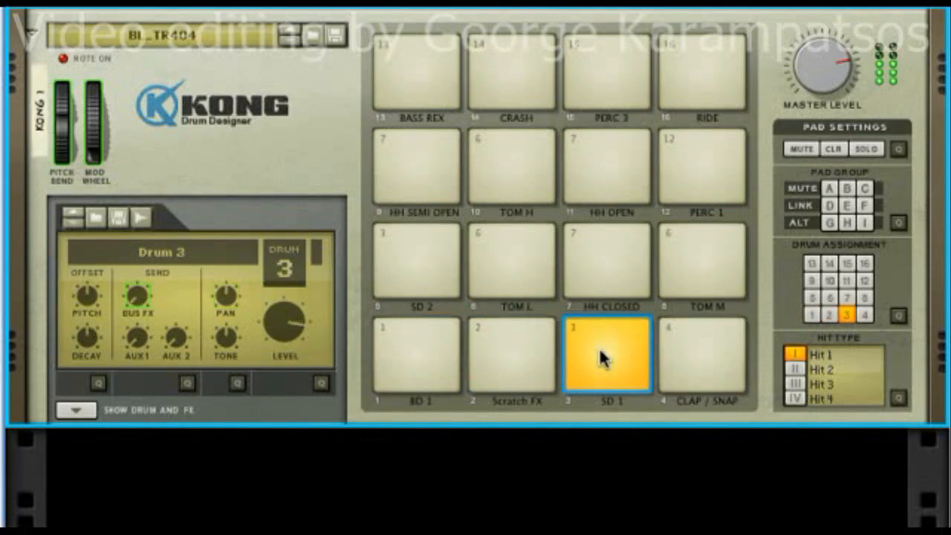
click(695, 357)
click(414, 258)
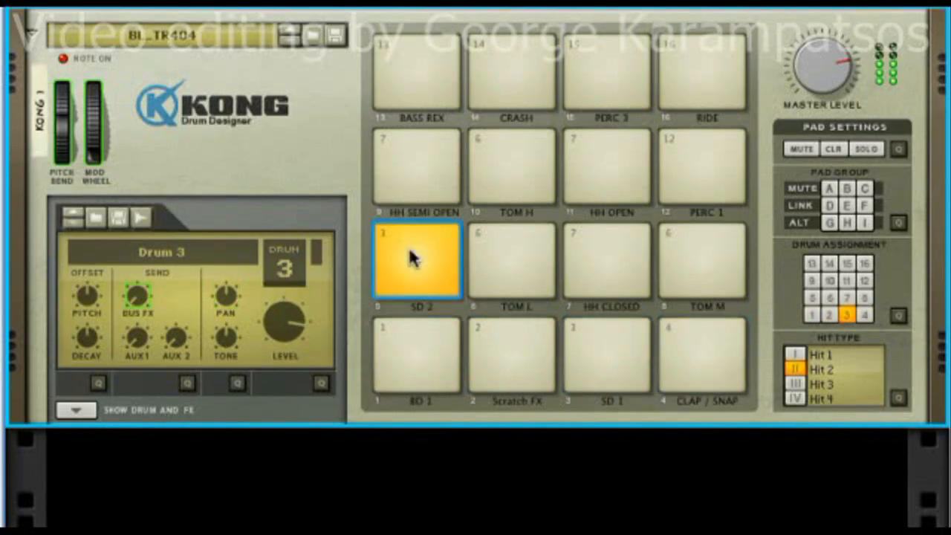
click(505, 261)
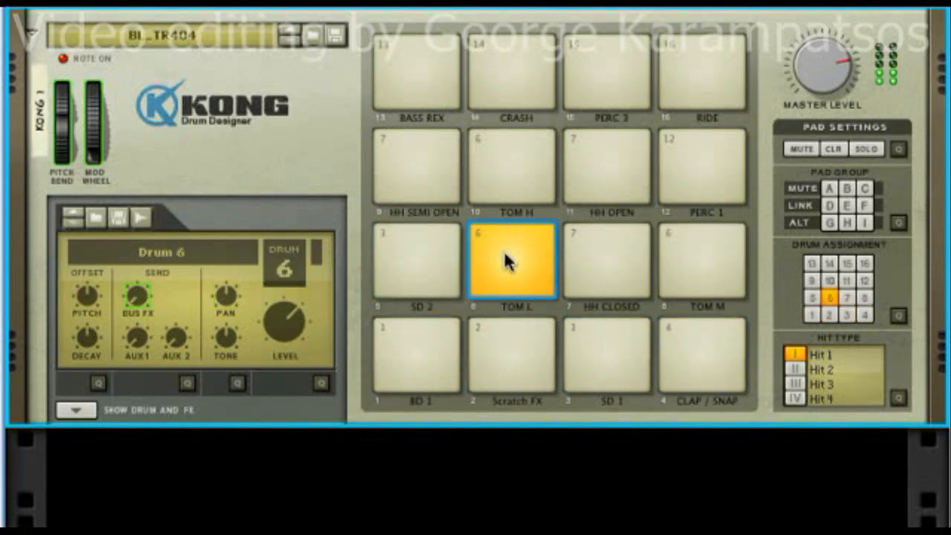
- Audition the BD 1 pad repeatedly at different heights to compare hit velocities
click(417, 375)
click(416, 378)
click(416, 369)
click(418, 367)
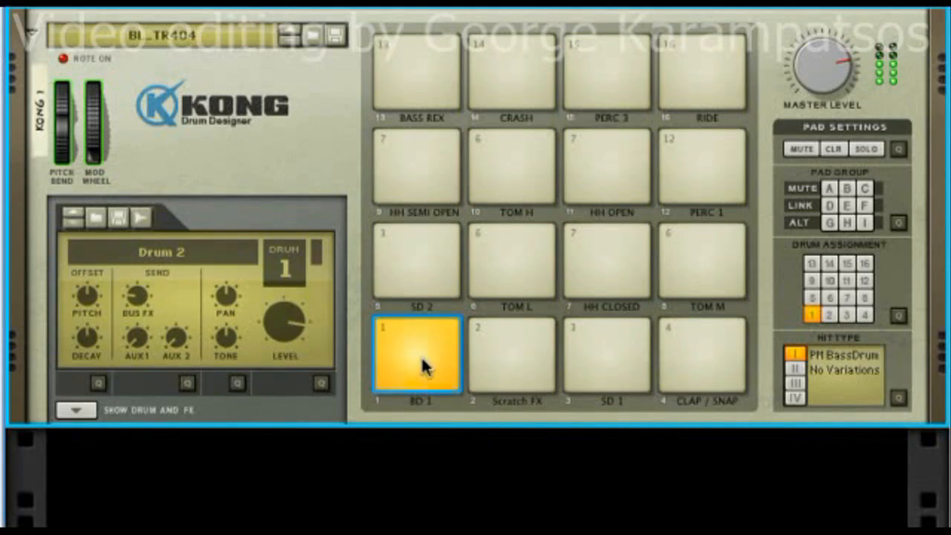
click(420, 333)
click(420, 321)
click(419, 334)
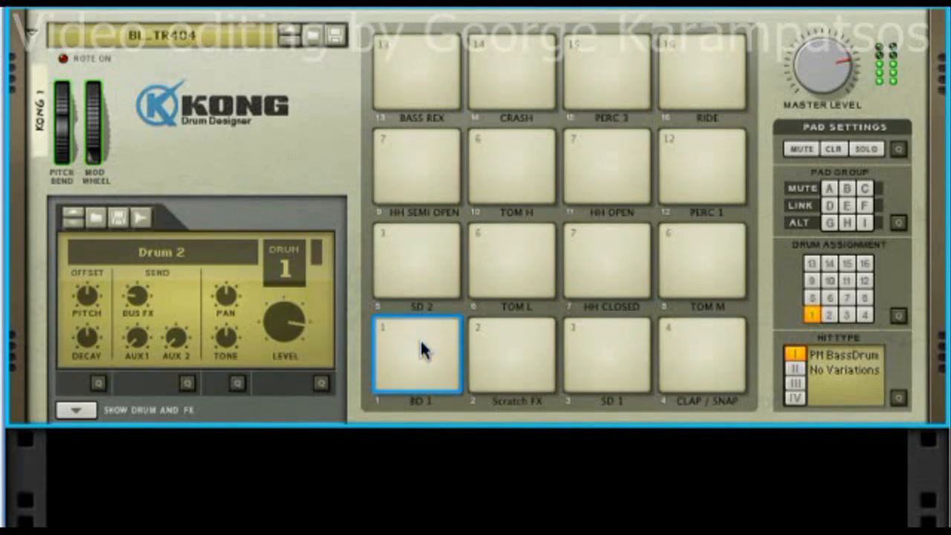
click(419, 357)
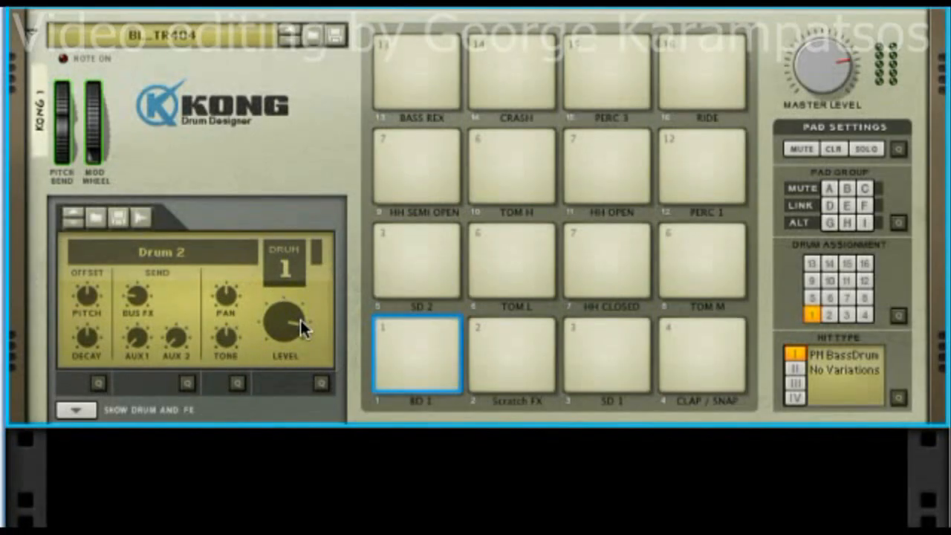
- Show Kong's drum and FX section, and try out drum 1's Bus FX send while auditioning the BD 1 pad
mouse_move(300, 319)
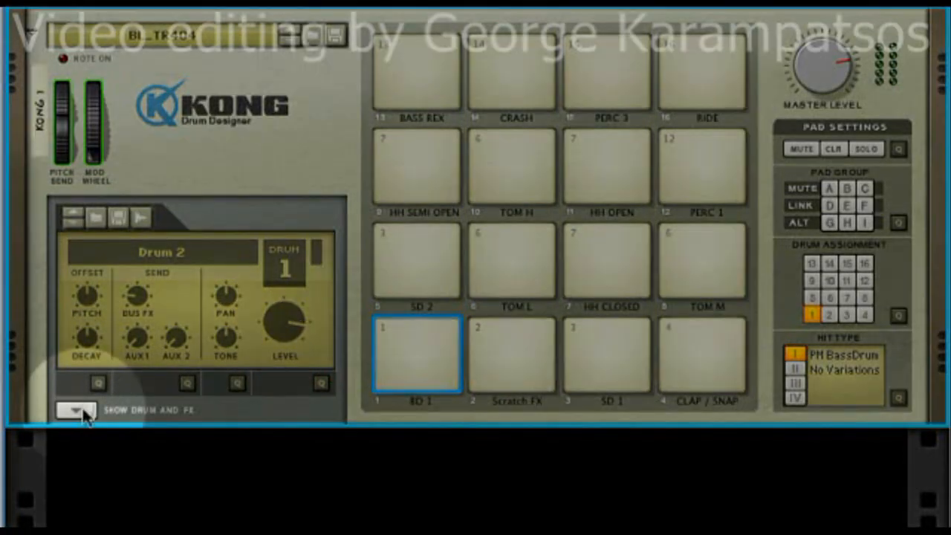
click(80, 411)
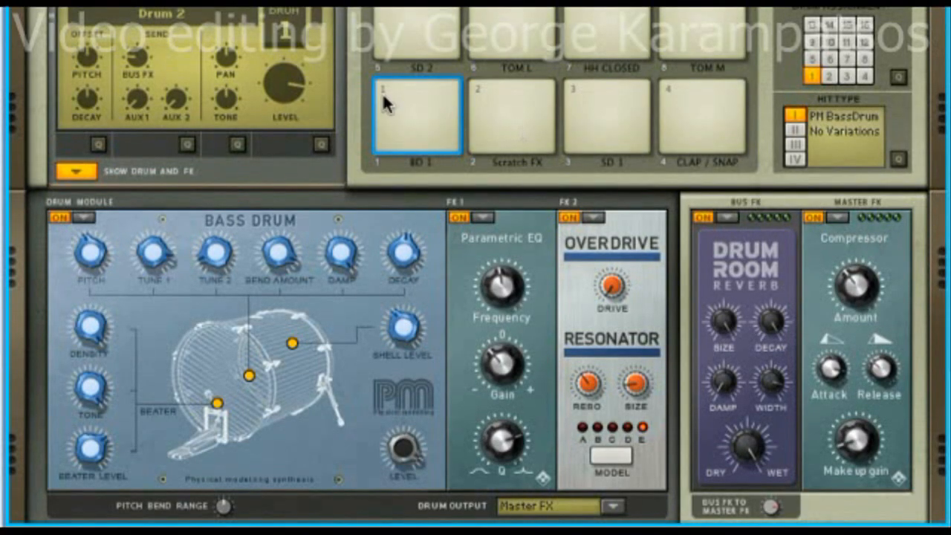
drag(141, 71, 178, 56)
click(413, 102)
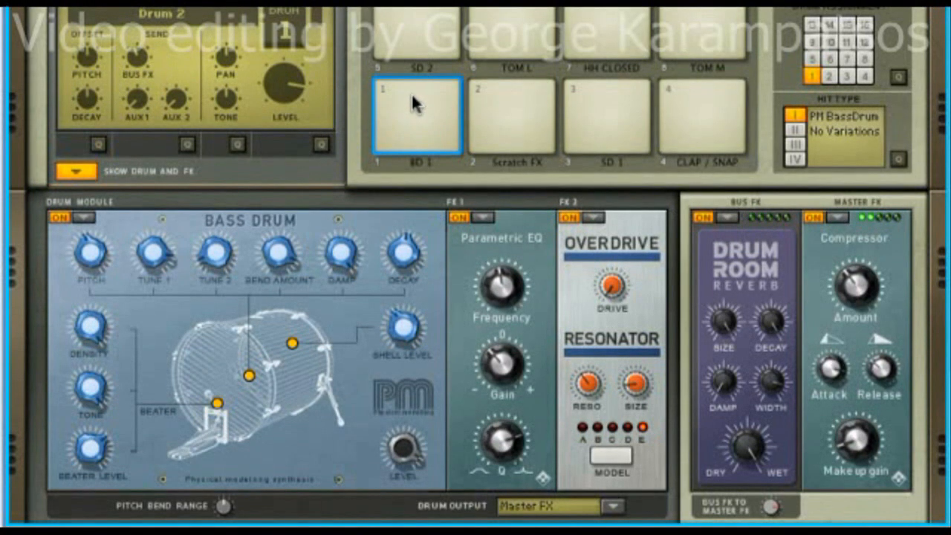
click(417, 97)
click(420, 95)
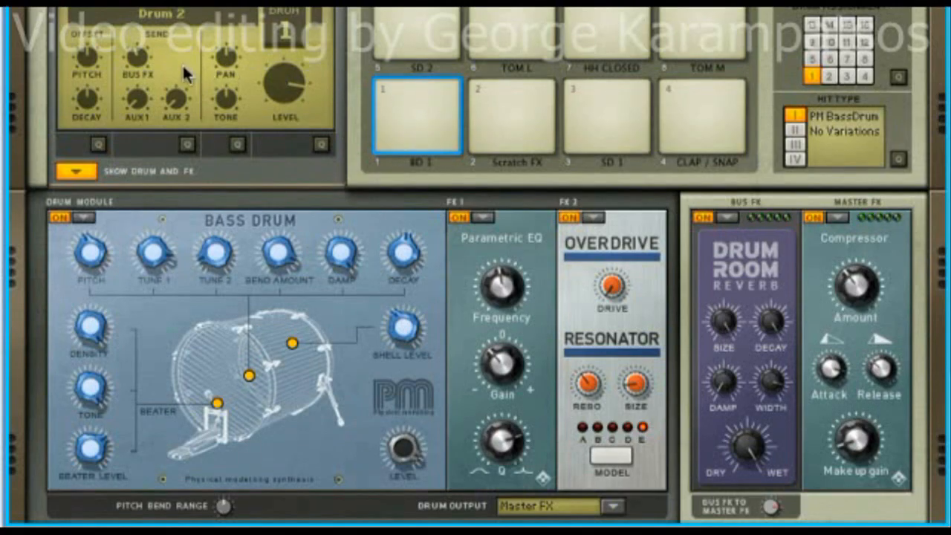
drag(141, 66, 137, 74)
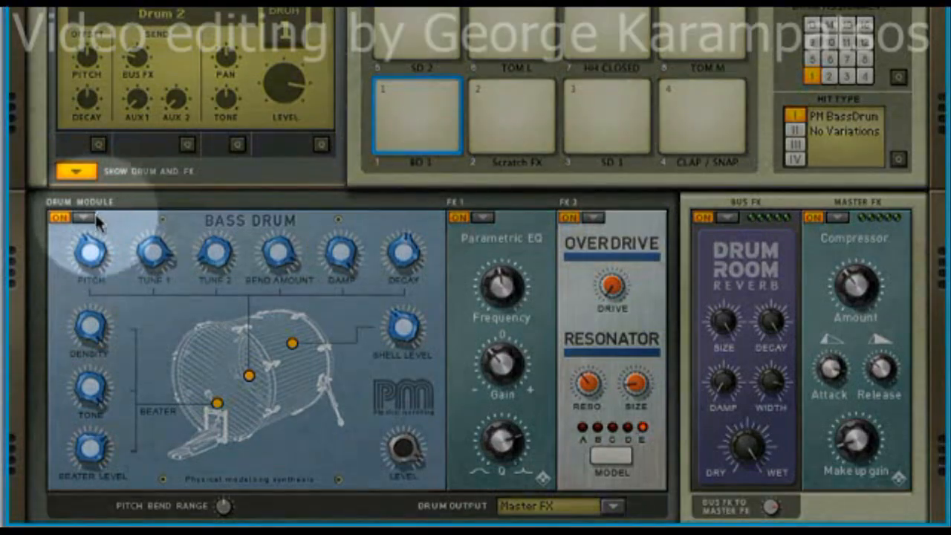
- Examine the drum module types, keeping Physical Bass Drum, and the FX 1 effect types, keeping Parametric EQ
click(87, 217)
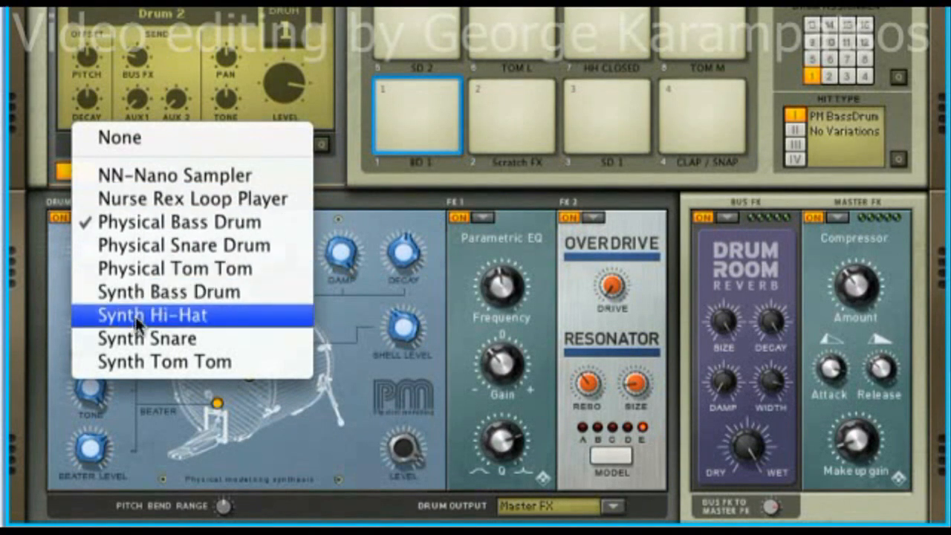
click(173, 223)
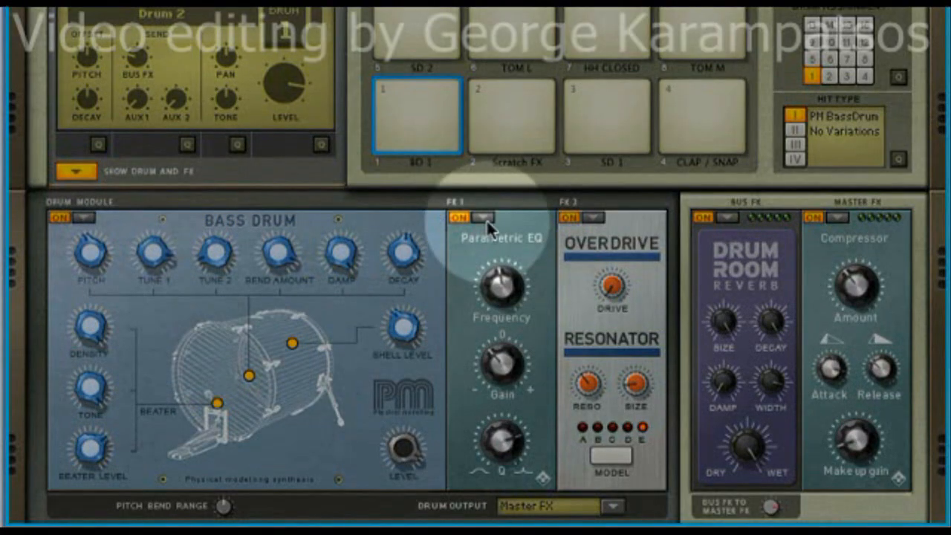
click(484, 217)
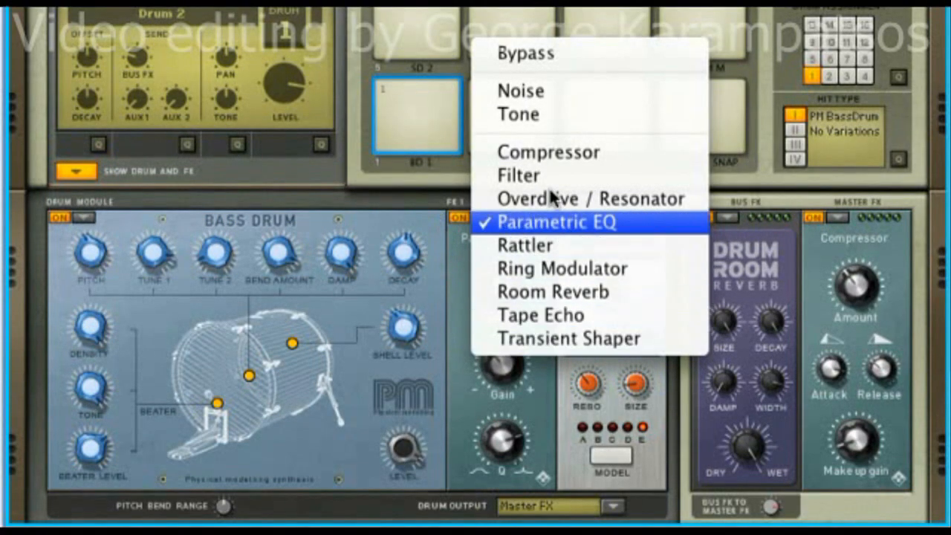
click(542, 222)
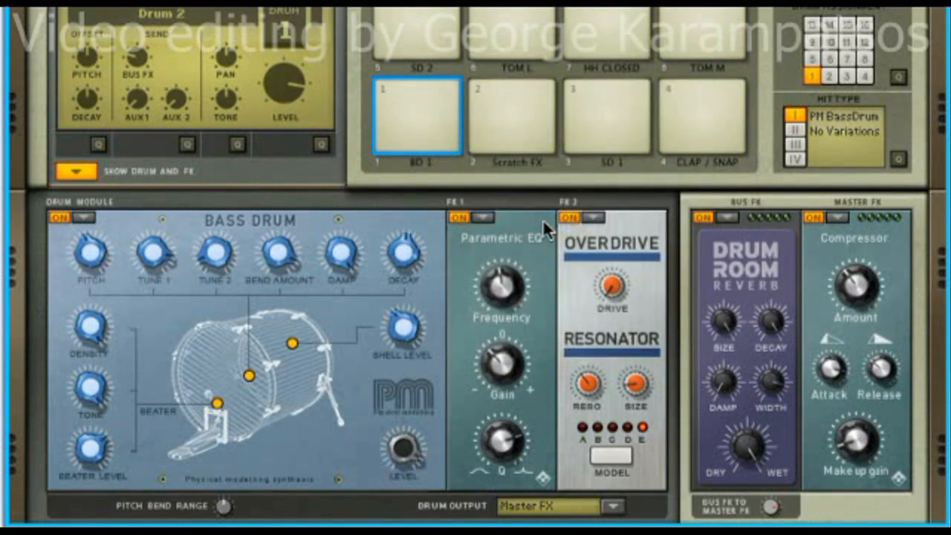
- Examine the drum module and effects used by the Scratch FX pad, and return to the BD 1 pad
click(524, 117)
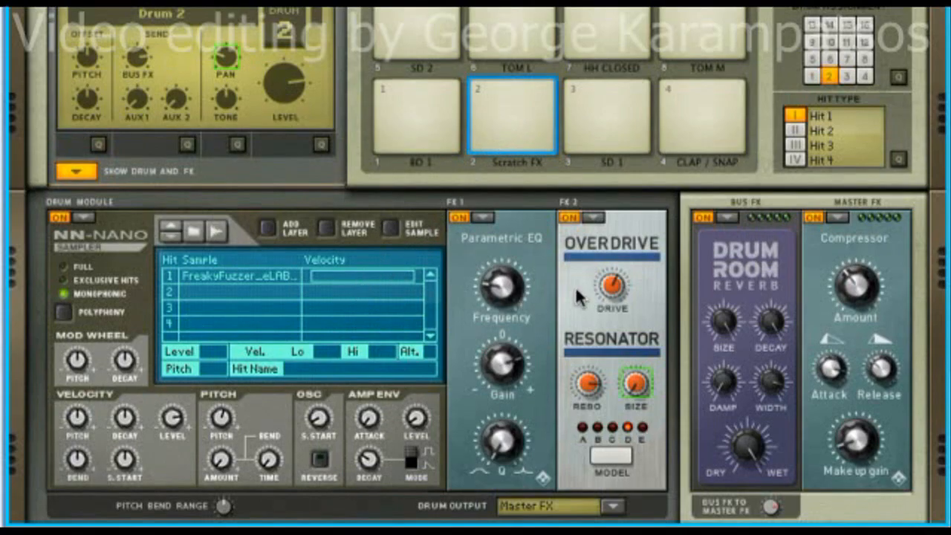
mouse_move(604, 297)
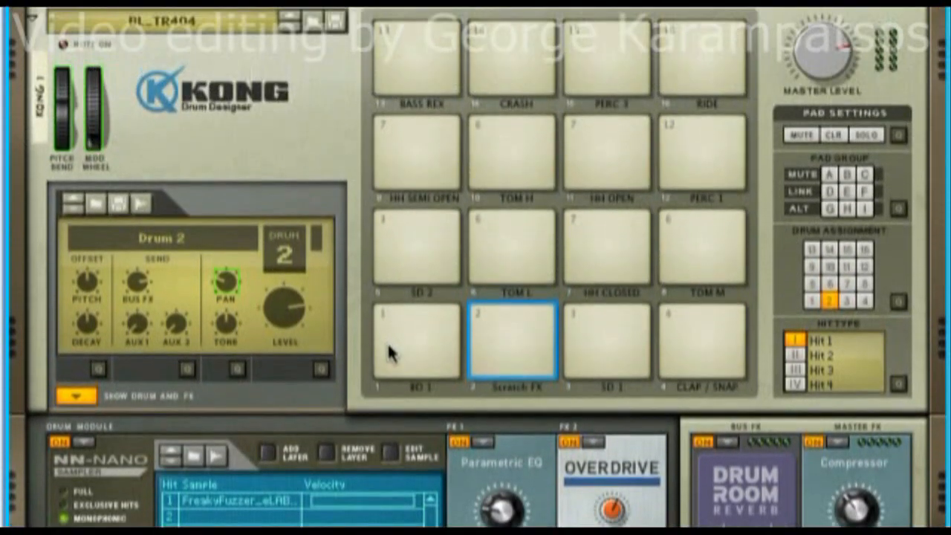
click(392, 354)
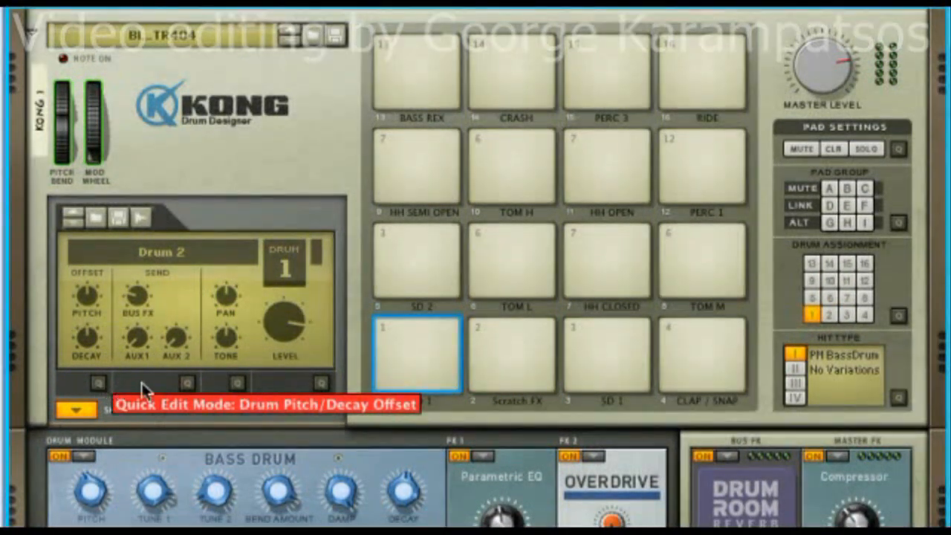
- Try out BD 1's pan and level in Quick Edit Mode, leaving pan at 0 and level at 101
click(187, 385)
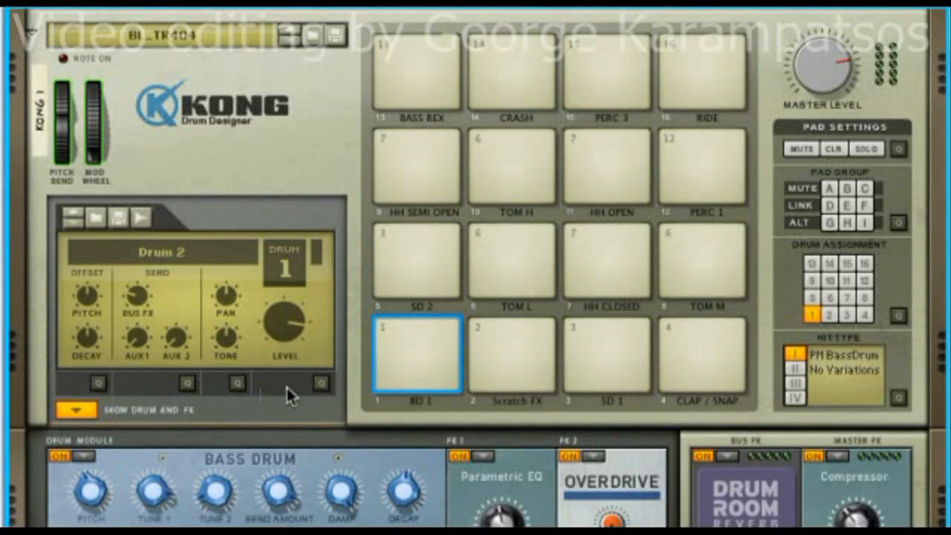
click(318, 383)
click(238, 383)
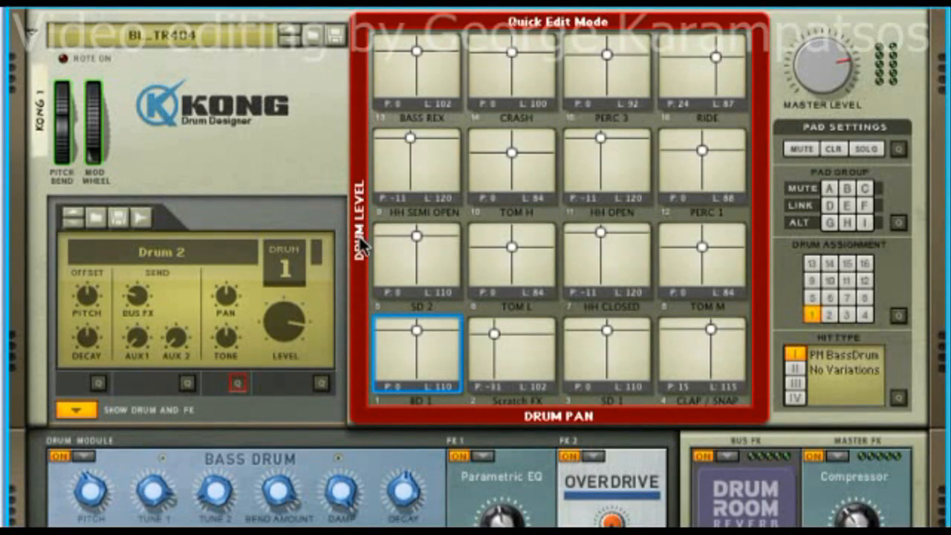
mouse_move(416, 337)
mouse_down()
mouse_move(387, 351)
mouse_move(424, 335)
mouse_up()
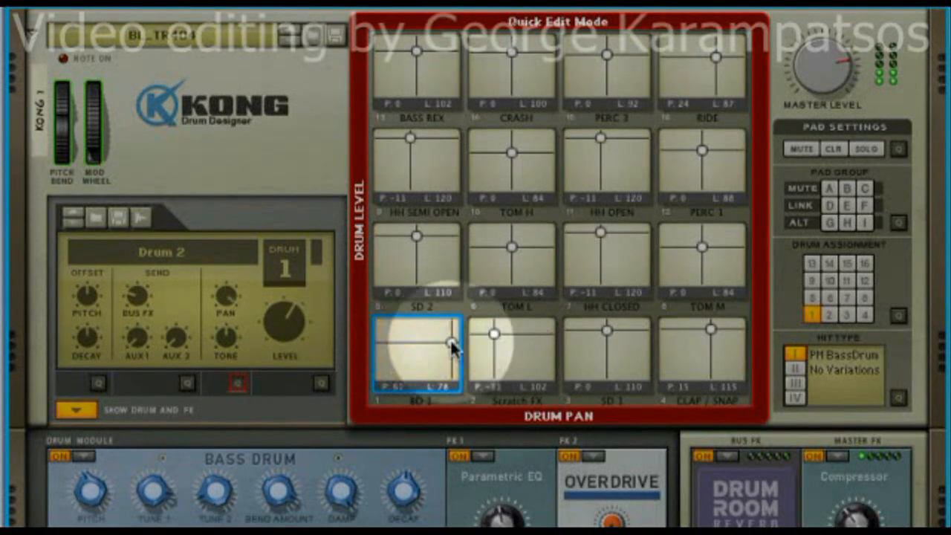
click(417, 335)
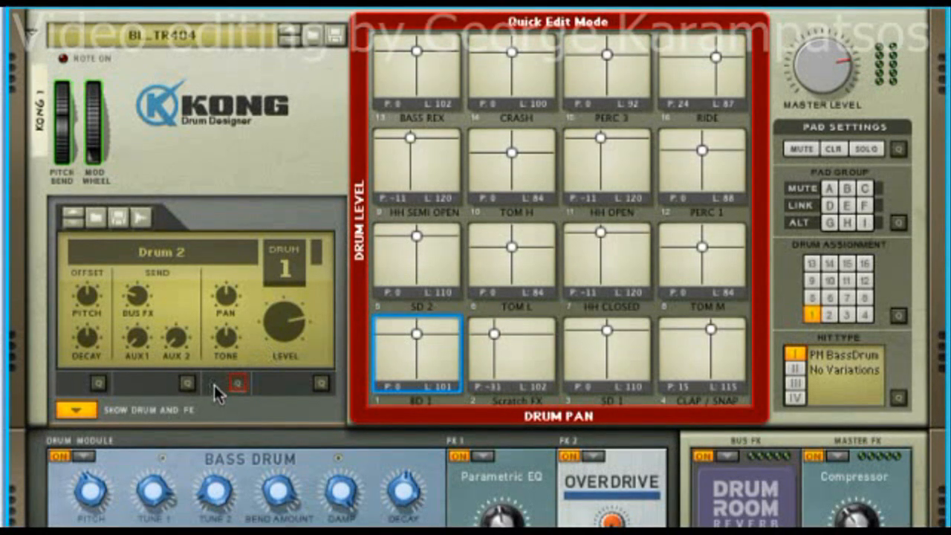
click(237, 383)
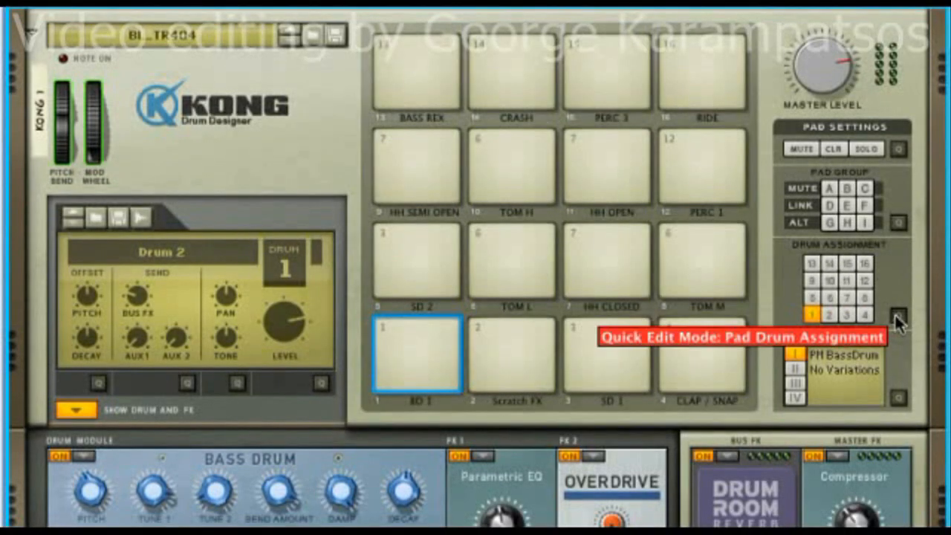
- Try reassigning pad 7 to drum 4 and pad 8 to drum 7 in Quick Edit Mode, and restore drums 7 and 6
click(898, 320)
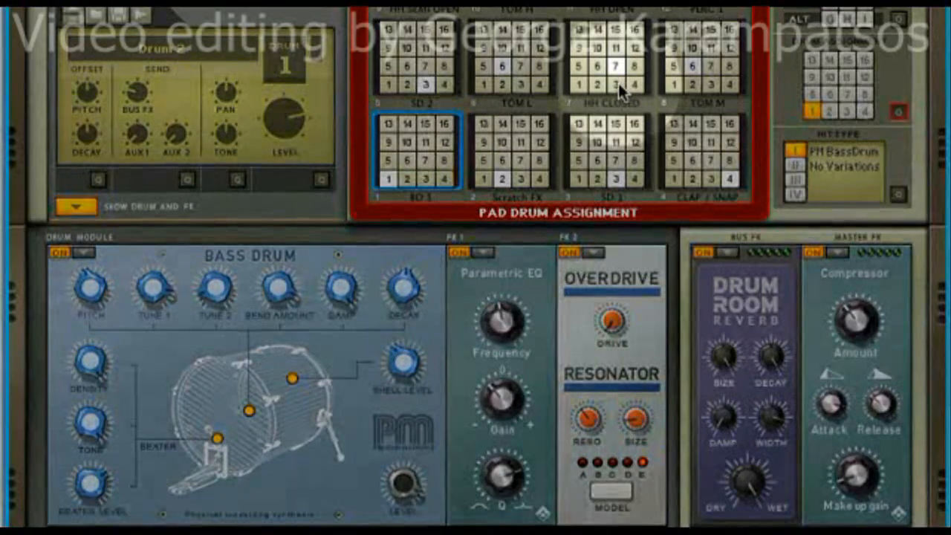
click(632, 85)
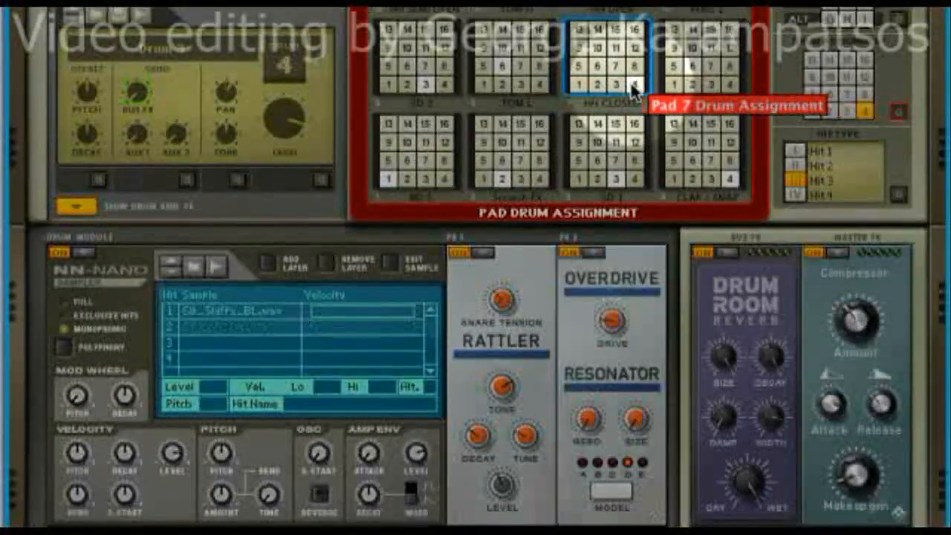
click(635, 66)
click(616, 66)
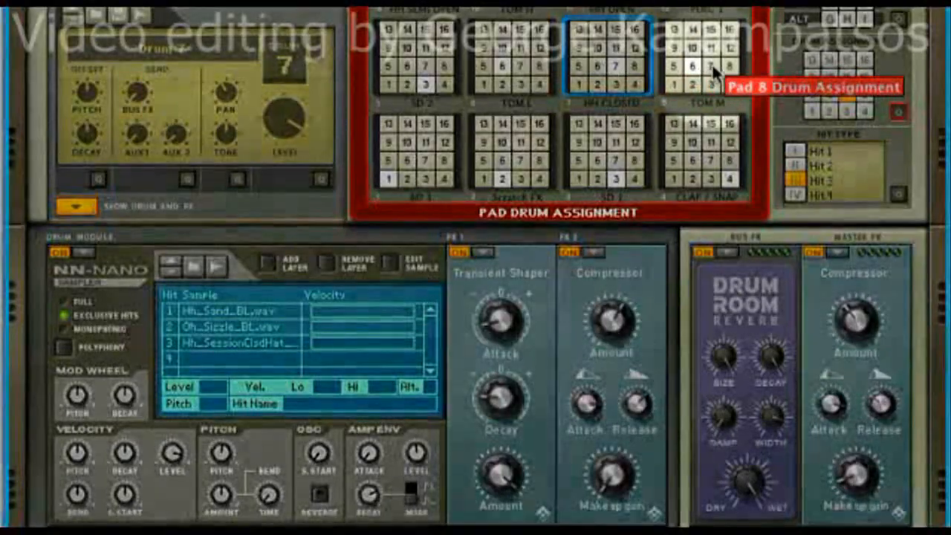
click(698, 67)
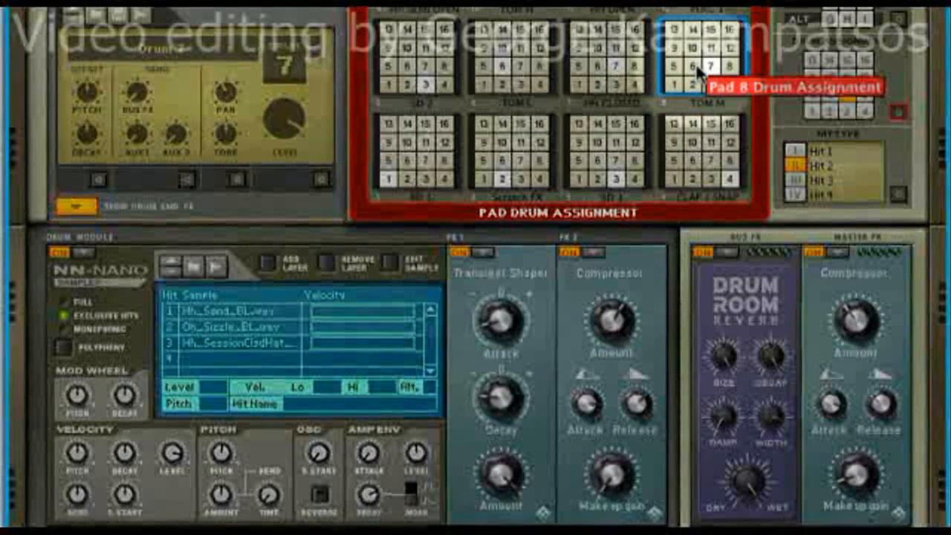
click(694, 67)
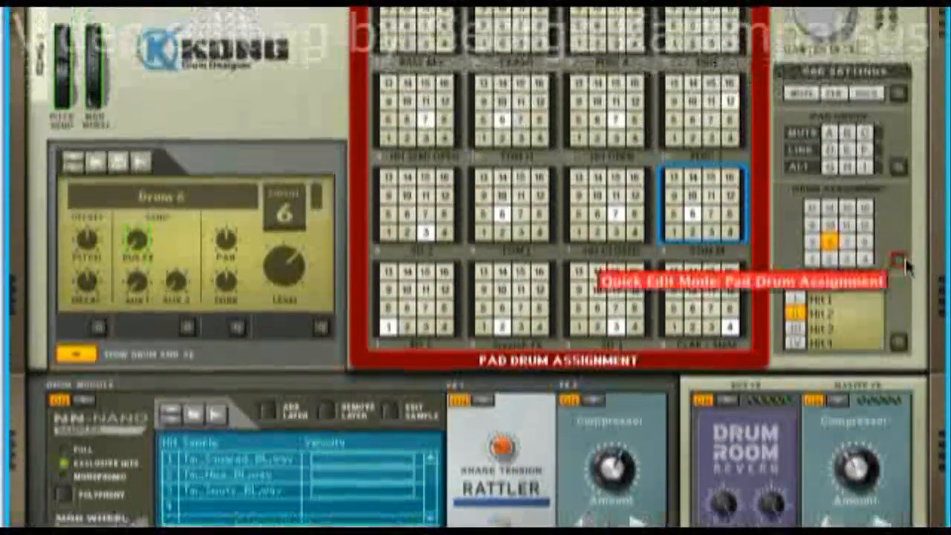
click(900, 112)
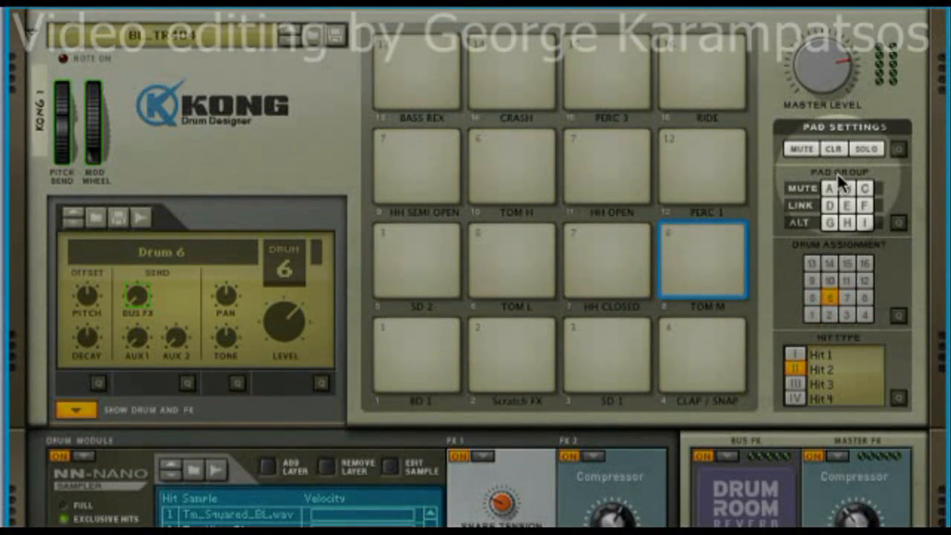
- Try linking the HH SEMI OPEN, TOM H and RIDE pads through link group D, and remove them from it again
click(828, 186)
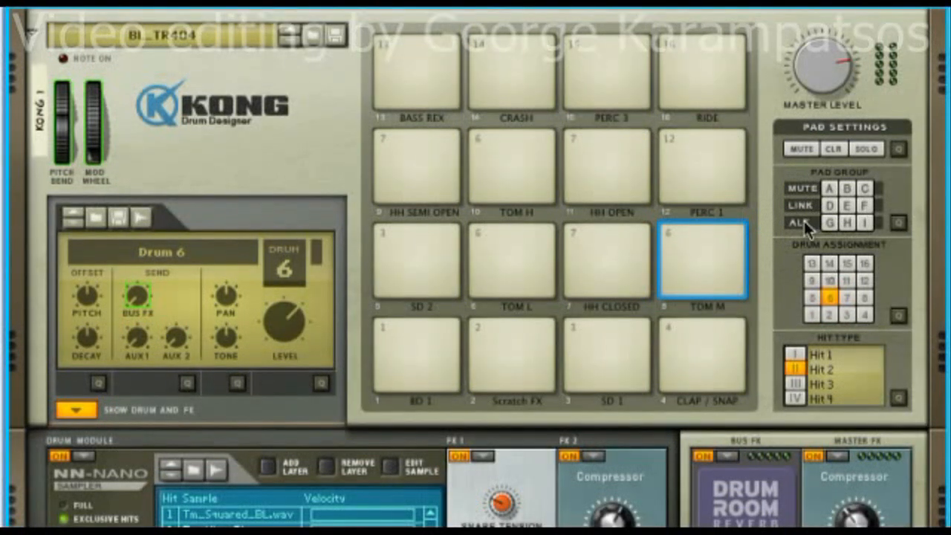
click(898, 223)
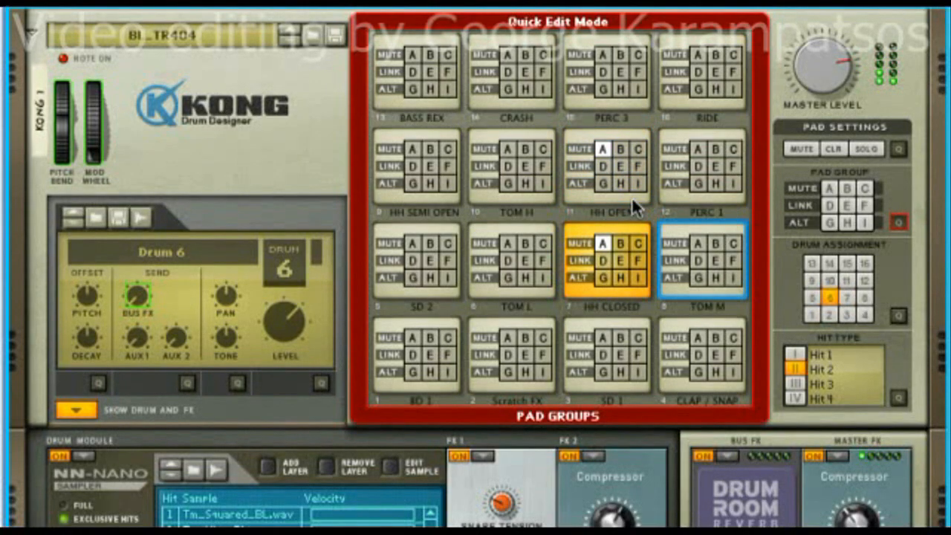
click(414, 165)
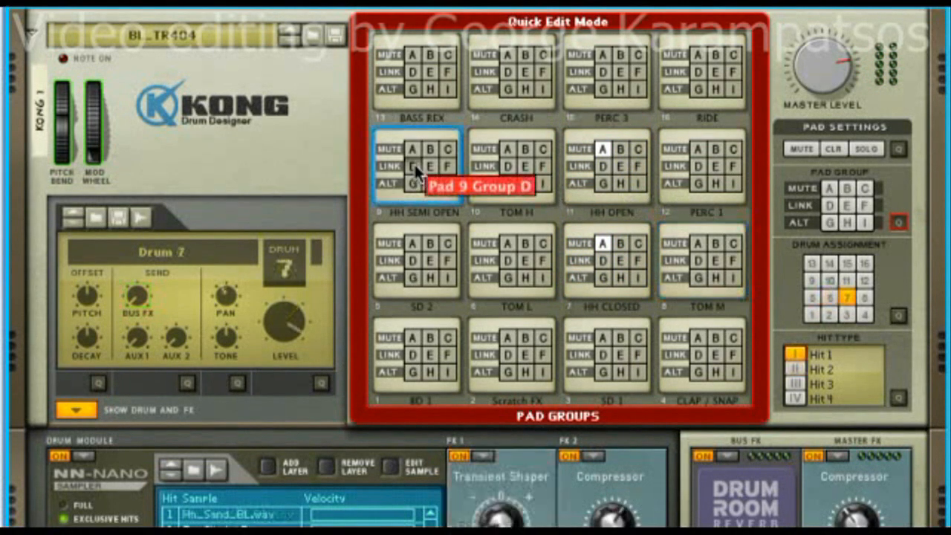
click(509, 168)
click(509, 168)
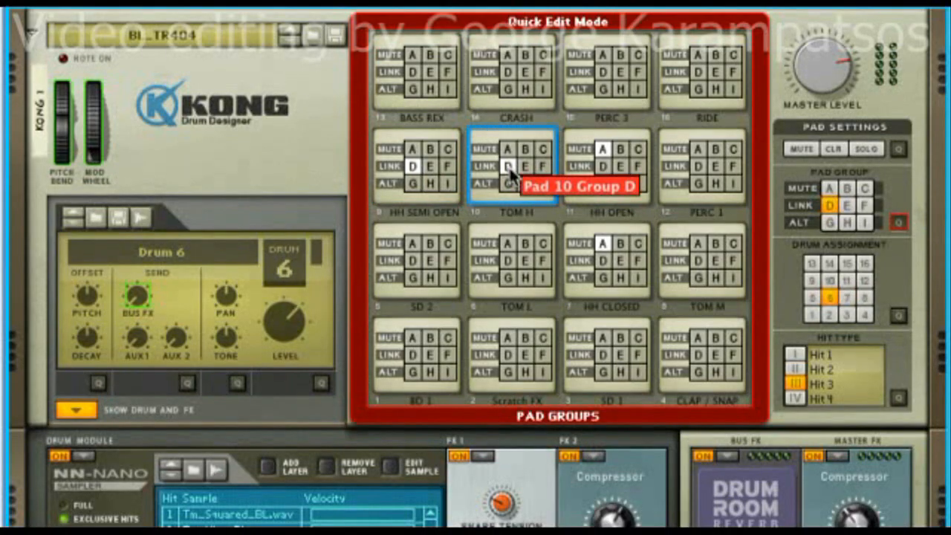
click(700, 72)
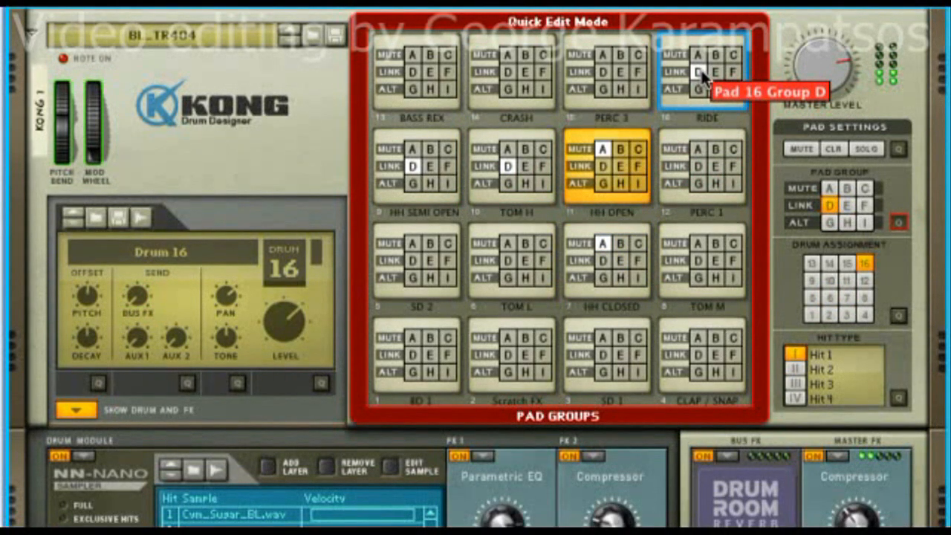
click(701, 74)
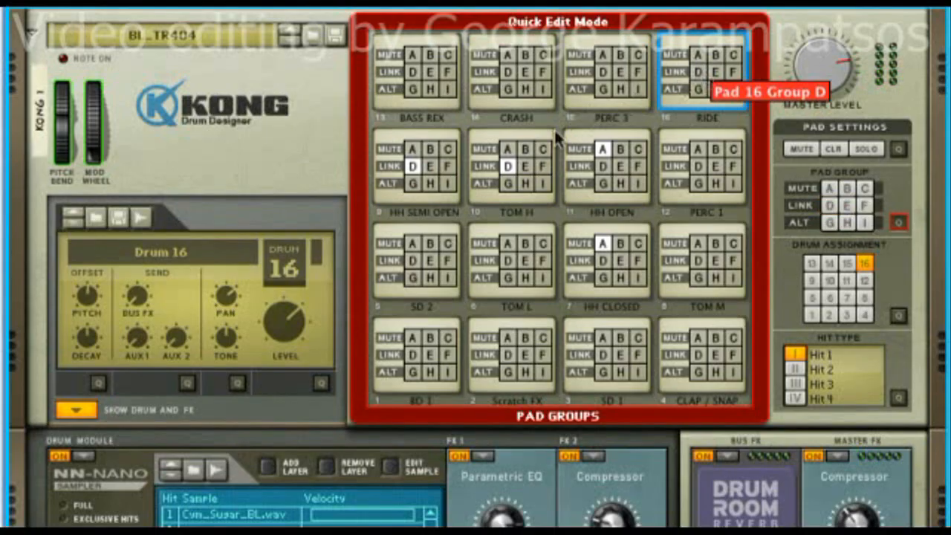
click(514, 162)
click(514, 161)
- Try putting the HH SEMI OPEN, TOM H and RIDE pads in alternate group G, clear the group, and leave Quick Edit Mode
click(412, 182)
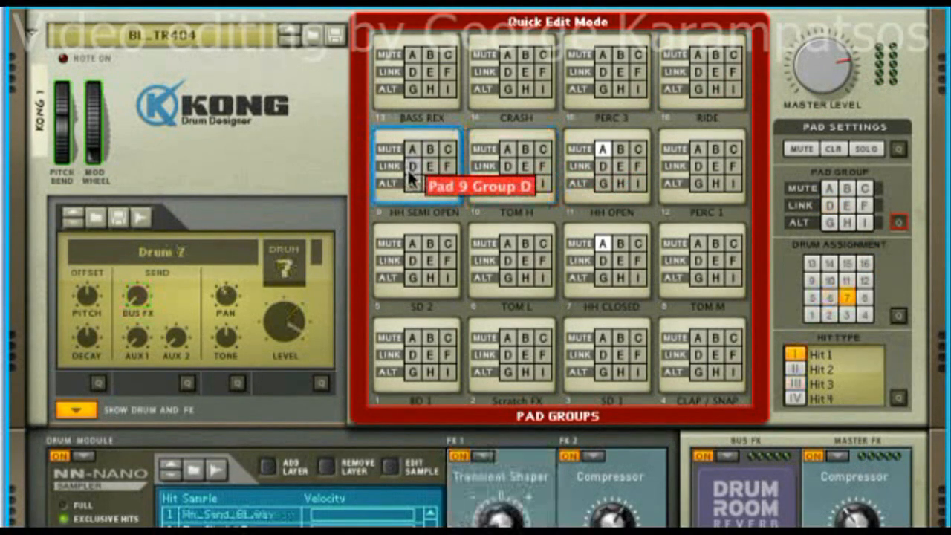
click(502, 182)
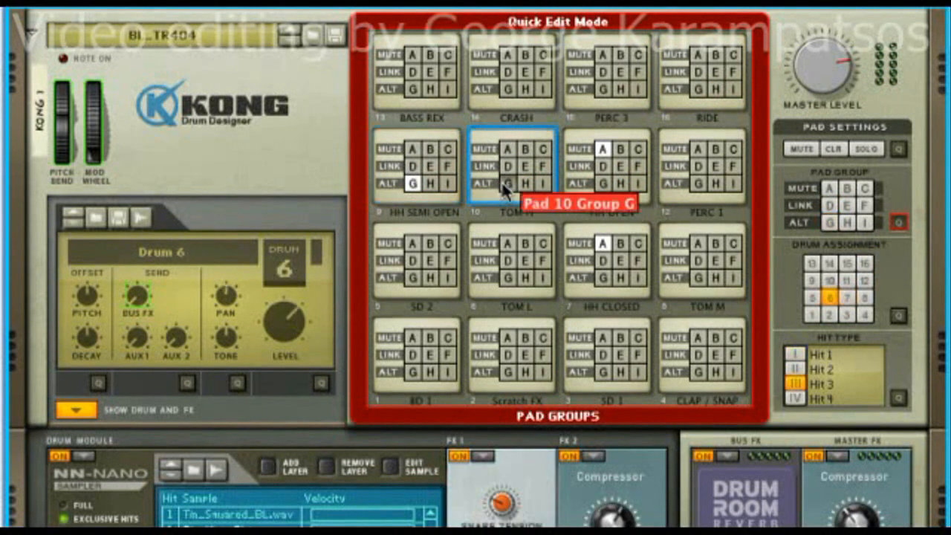
click(701, 88)
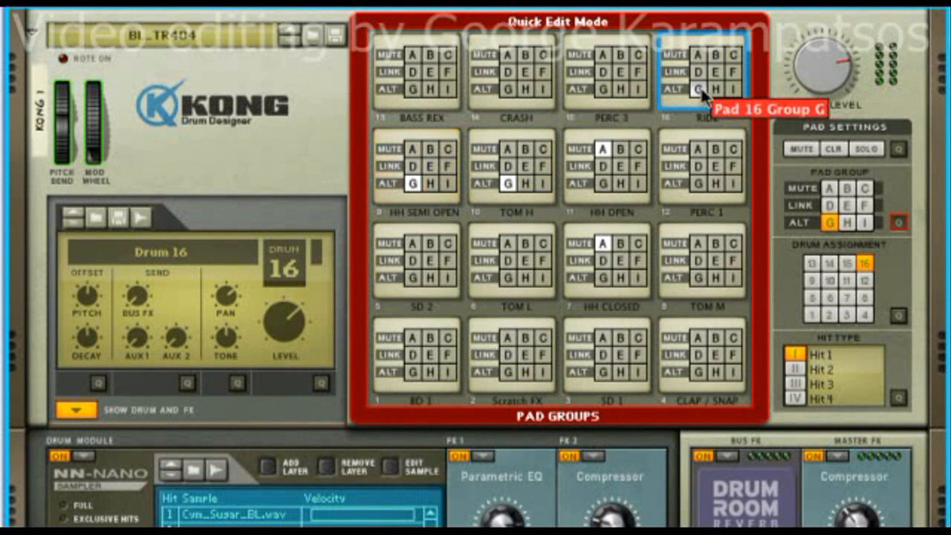
click(701, 88)
click(502, 181)
click(410, 182)
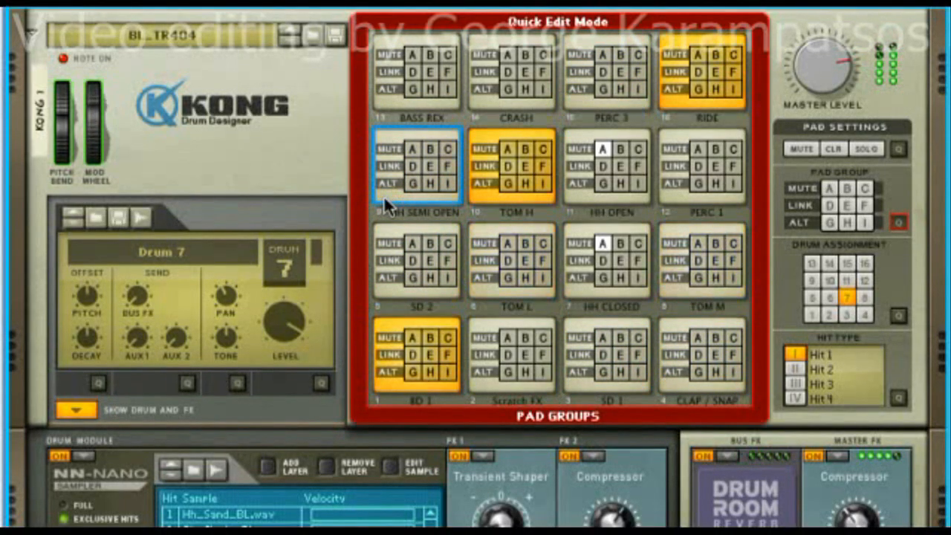
click(900, 221)
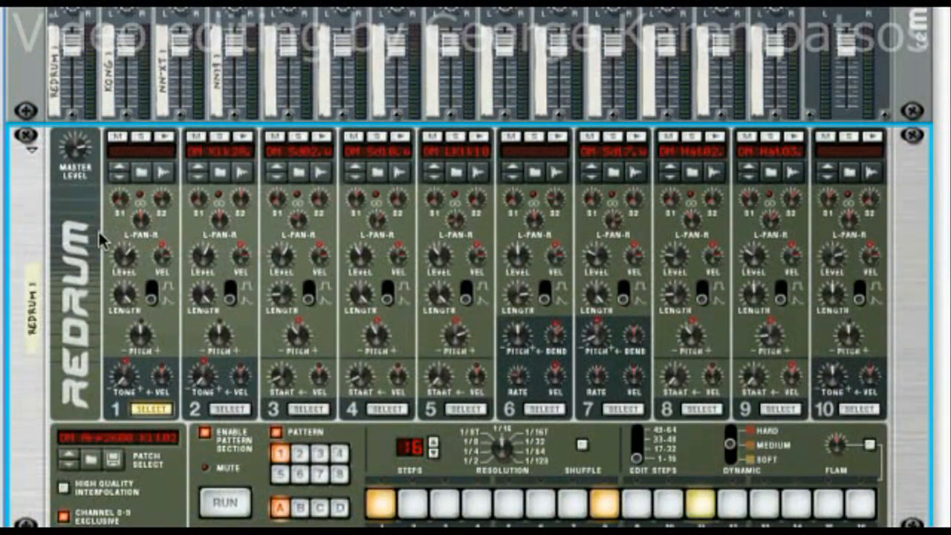
- Disconnect the right sampling input cable on the rear of the Hardware Interface, and return to the rack's front
scroll(95, 231, down, 3)
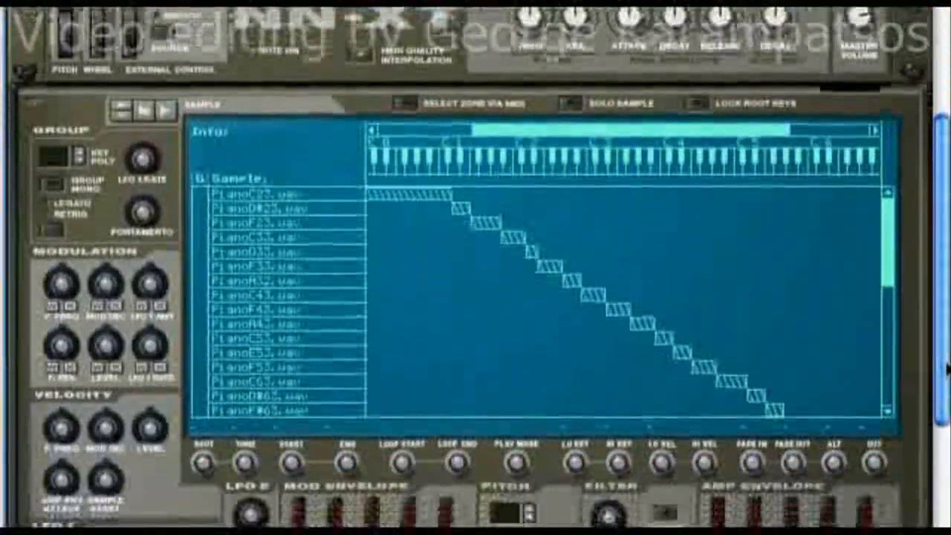
drag(949, 369, 949, 46)
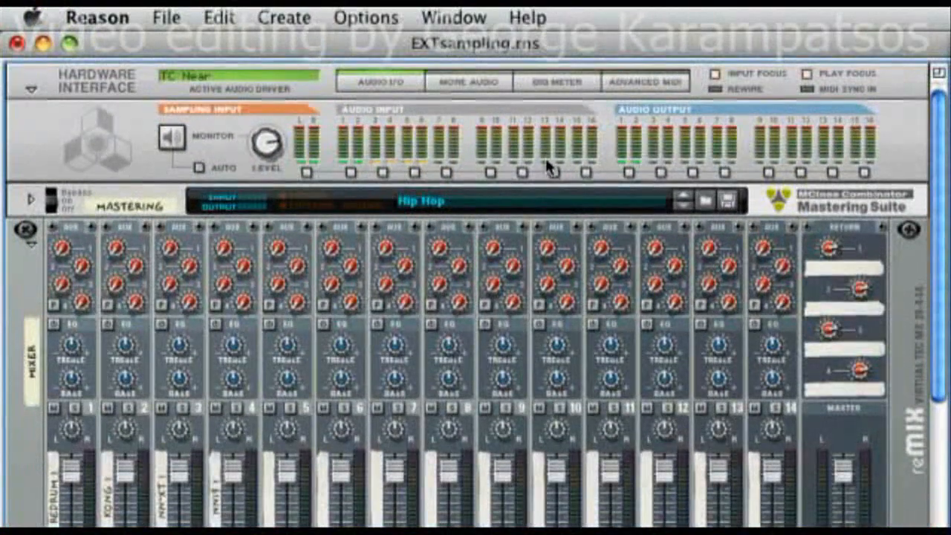
key(Tab)
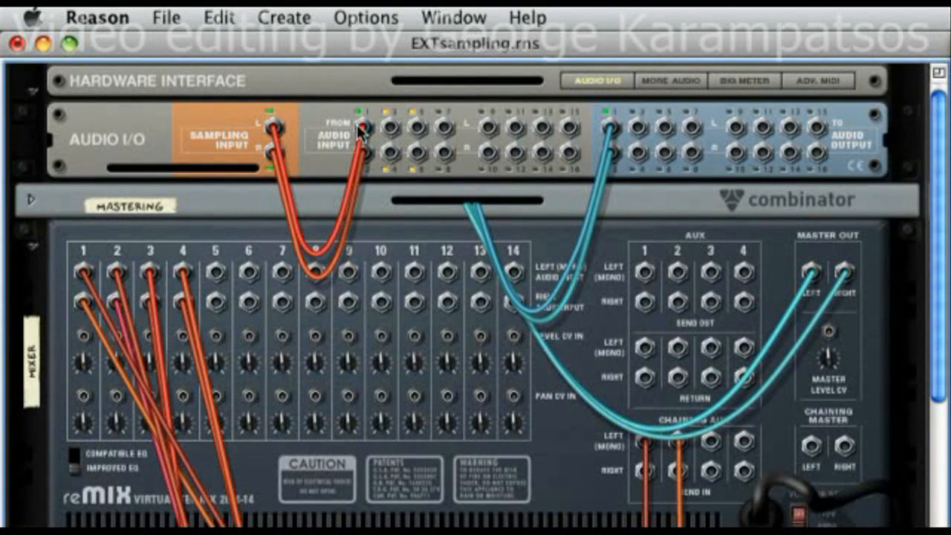
mouse_move(362, 130)
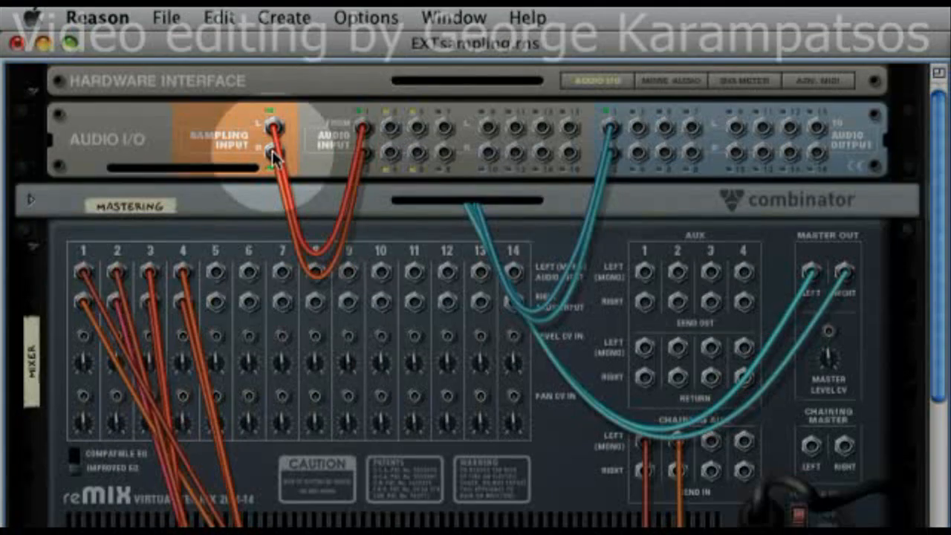
drag(273, 153, 242, 160)
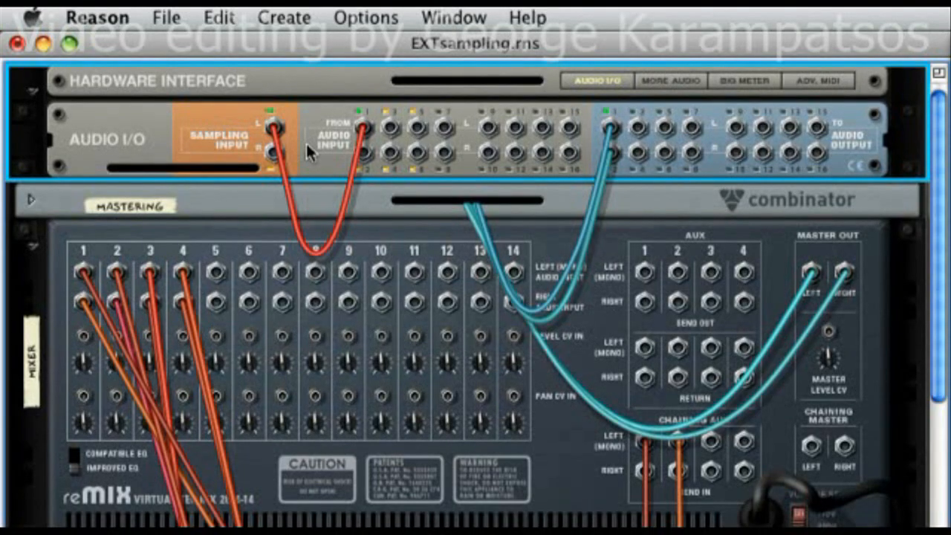
key(Tab)
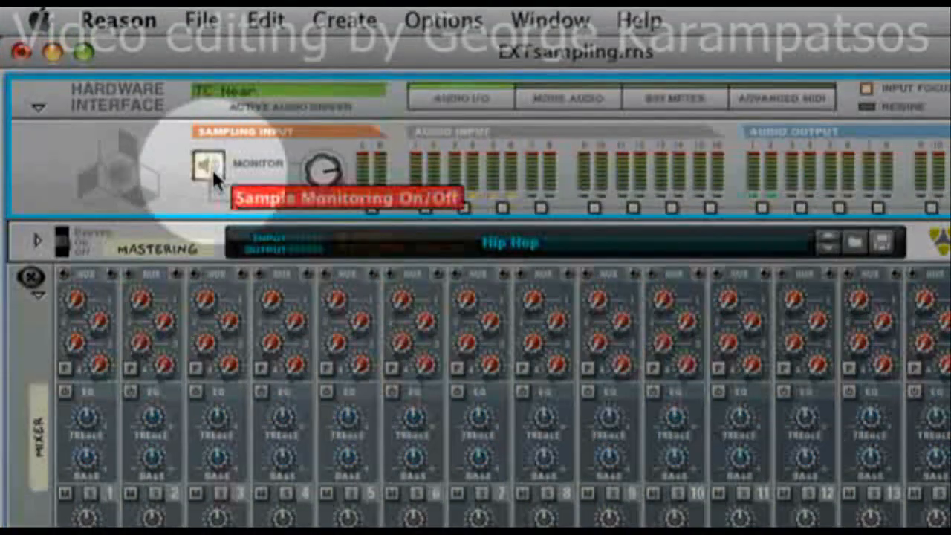
- Turn on sample monitoring and show the Big Meter for the sampling input
click(212, 168)
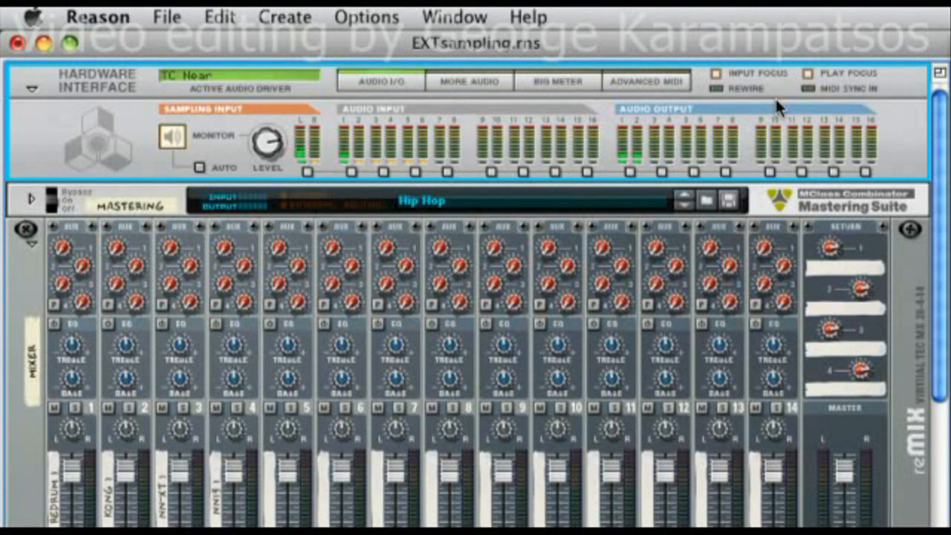
click(568, 82)
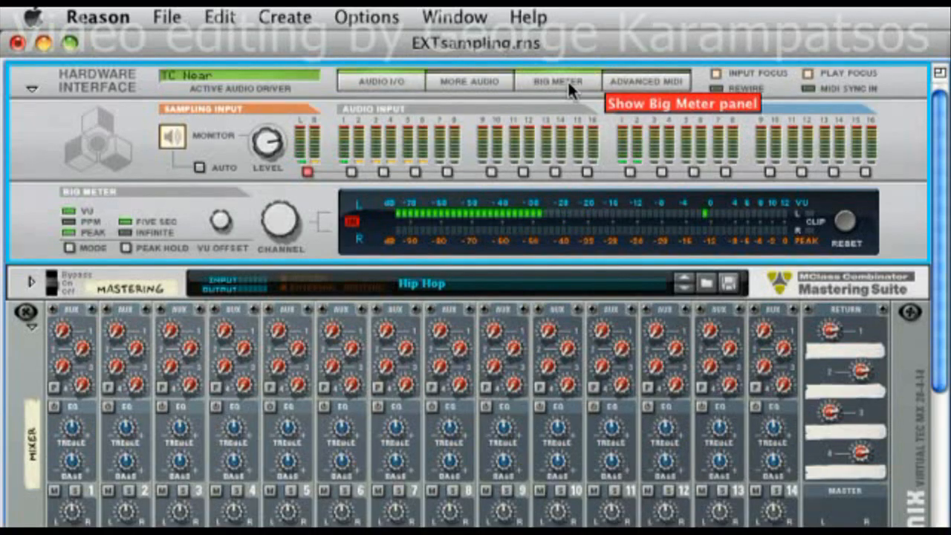
- Record a live sample into drum channel 1 of Redrum 1, and stop sampling
scroll(529, 460, down, 5)
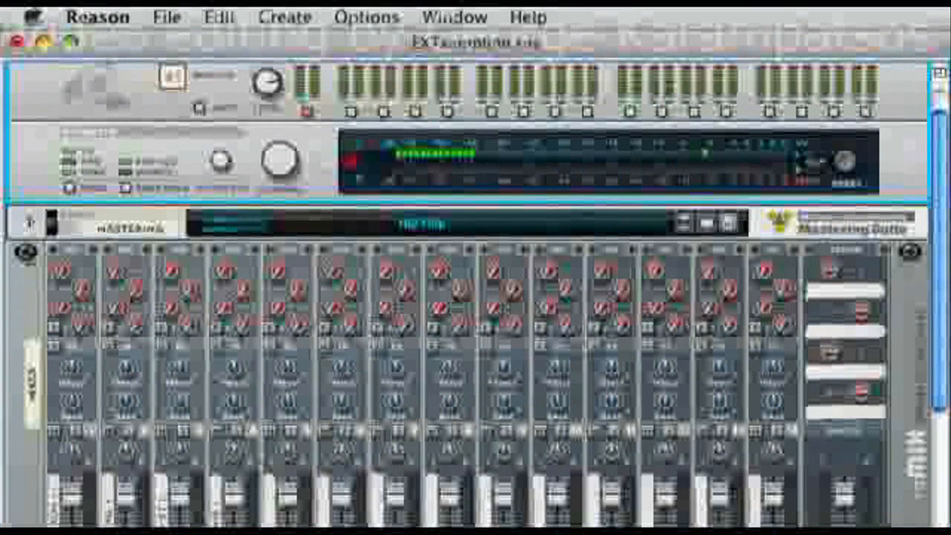
scroll(520, 453, down, 3)
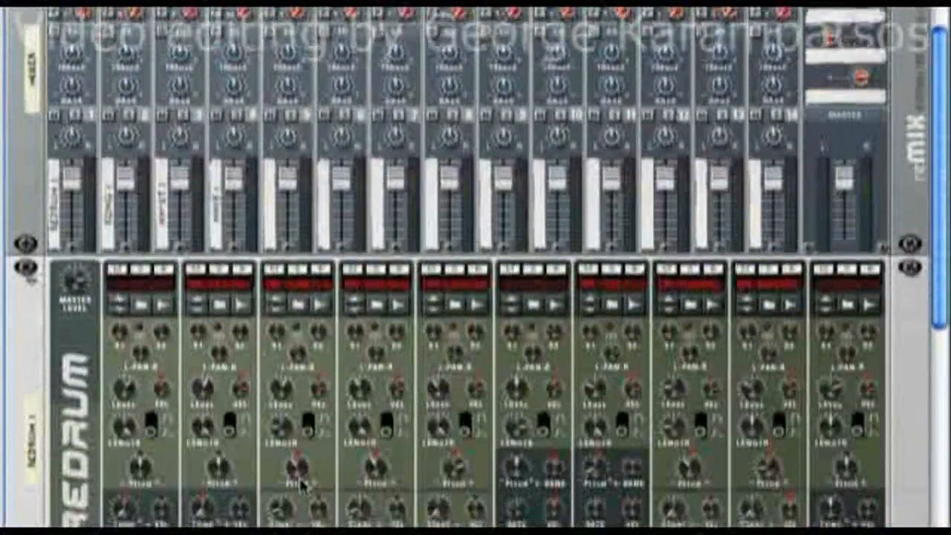
scroll(156, 178, down, 1)
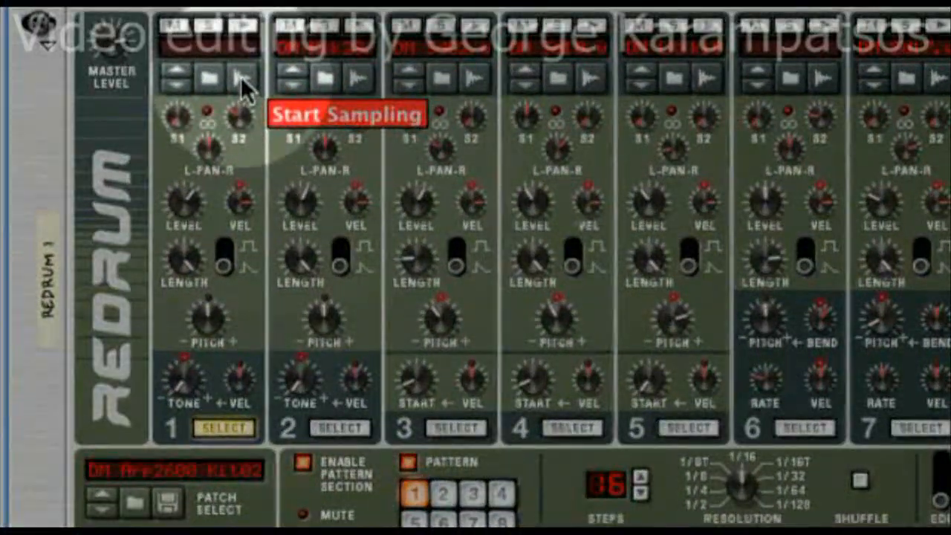
click(241, 77)
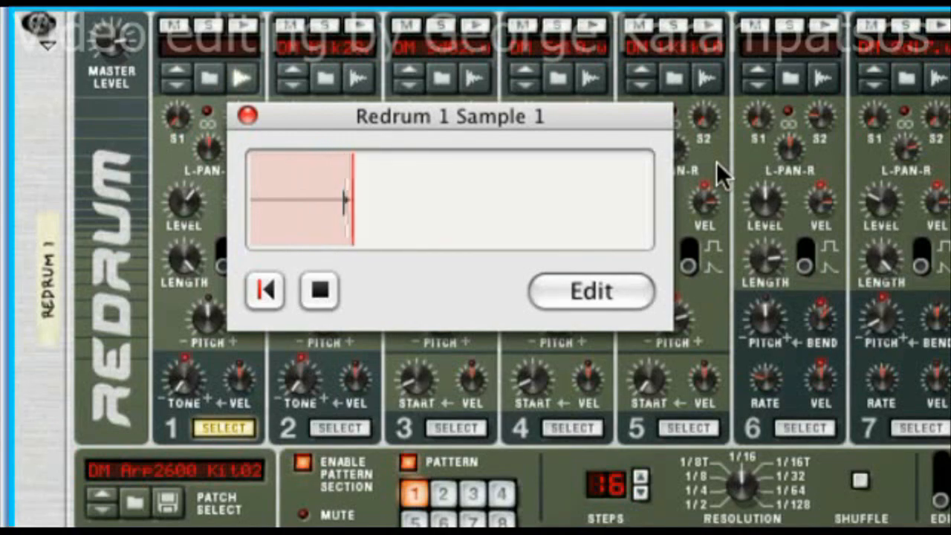
click(320, 288)
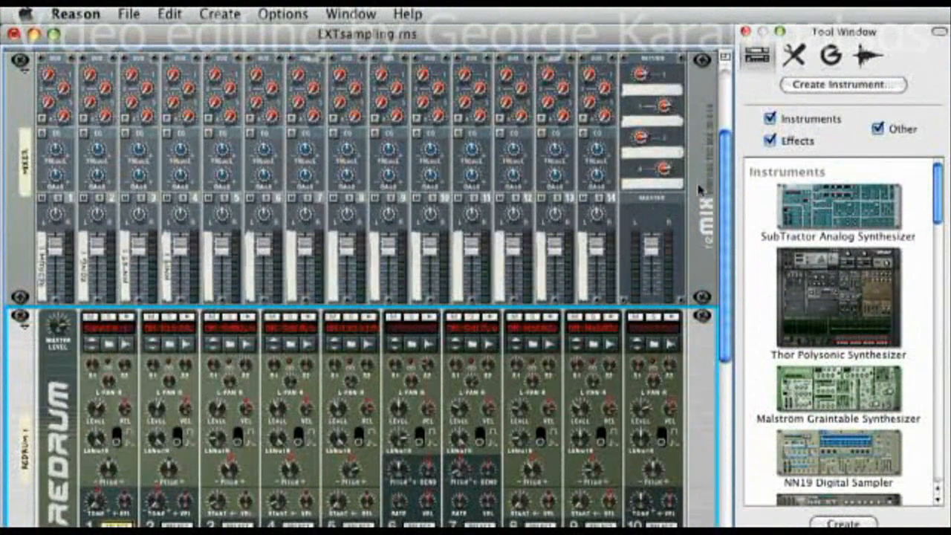
- Show the song's samples in the Tool Window, and audition the new sample on Redrum's drum channel 1
click(867, 55)
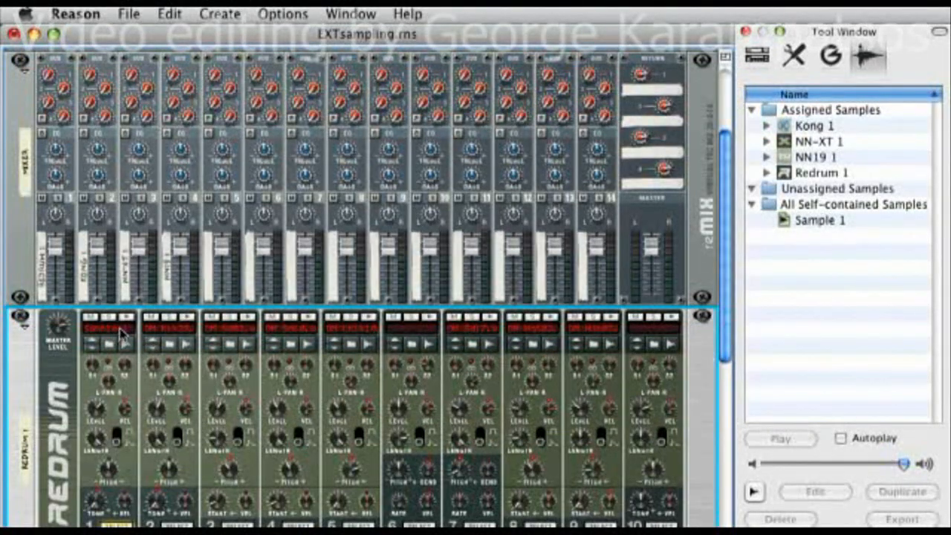
click(127, 319)
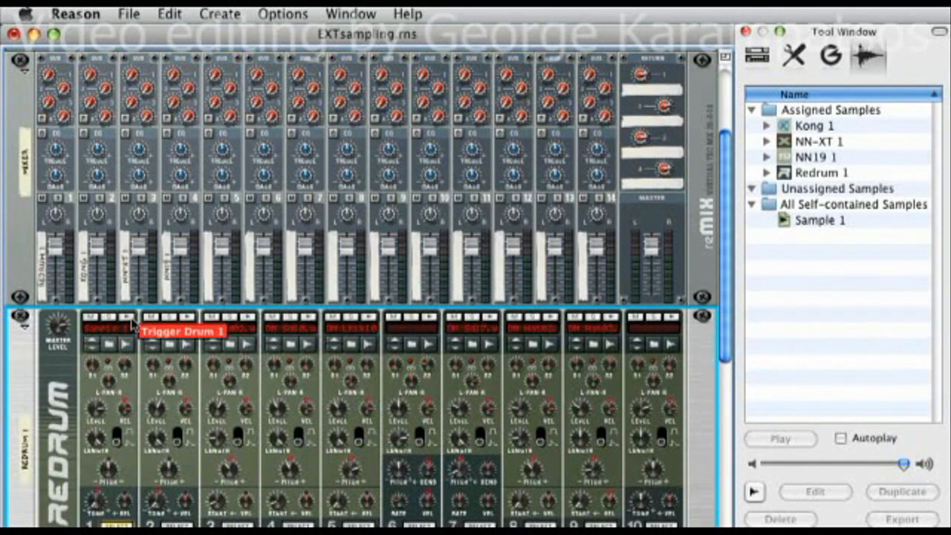
click(131, 320)
click(819, 221)
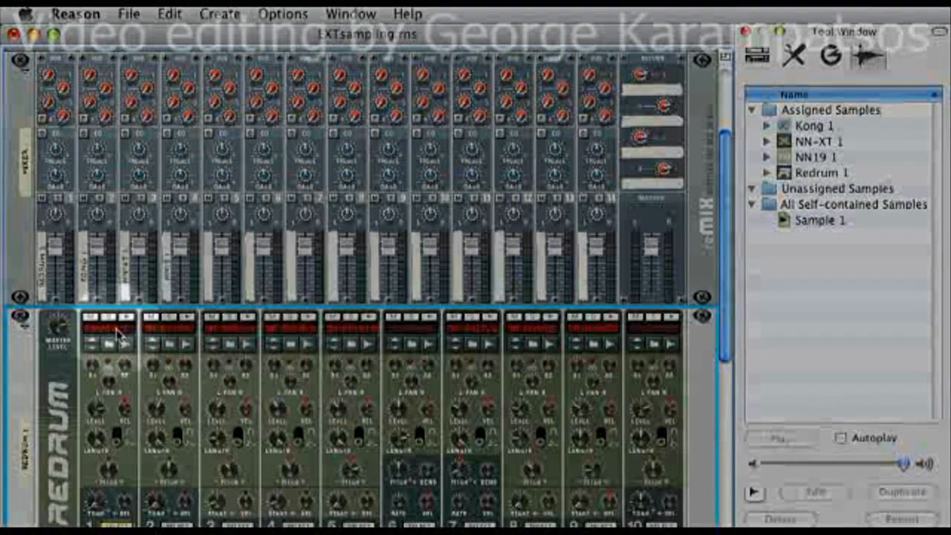
- Try trimming Redrum's Sample 1 to start just before the hit and end at about 9.2, and cancel the edit
right_click(119, 335)
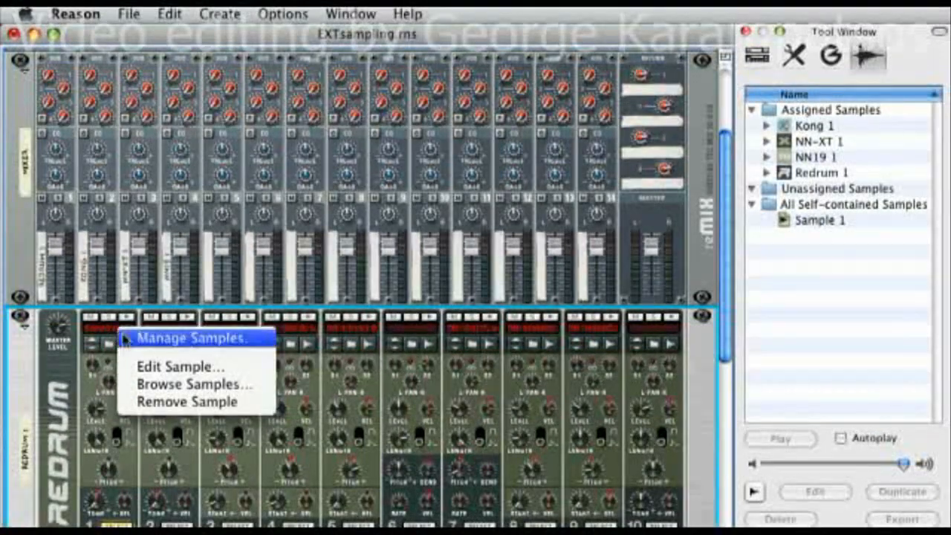
click(150, 368)
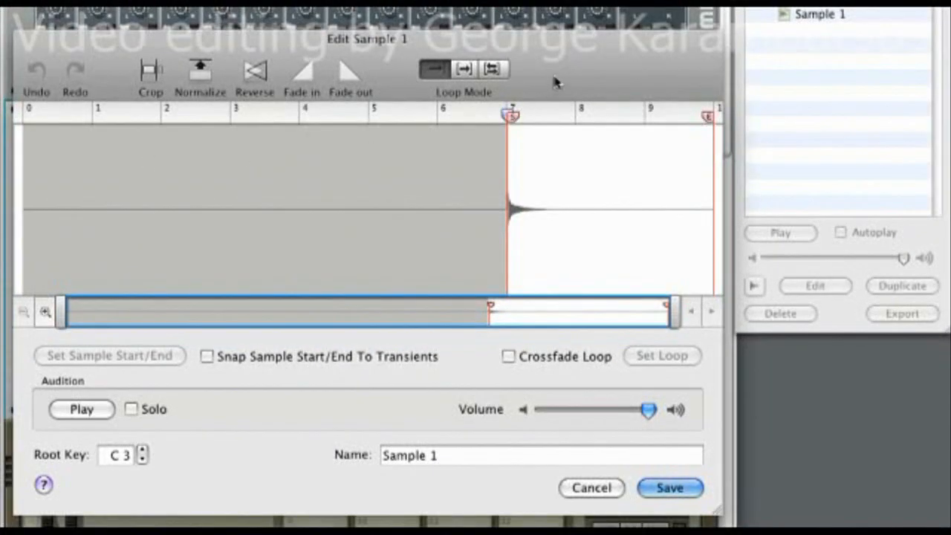
drag(595, 41, 595, 19)
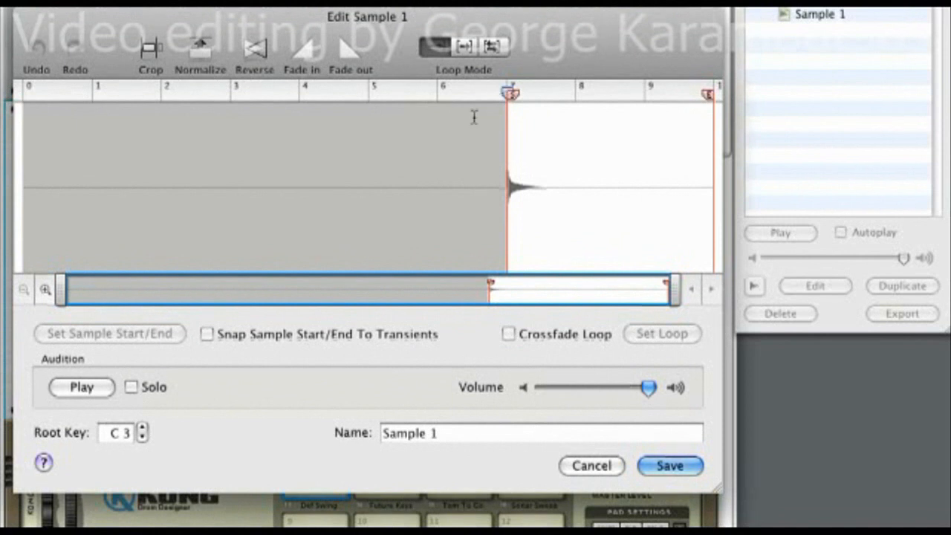
mouse_move(513, 95)
mouse_down()
mouse_move(529, 96)
mouse_move(507, 94)
mouse_up()
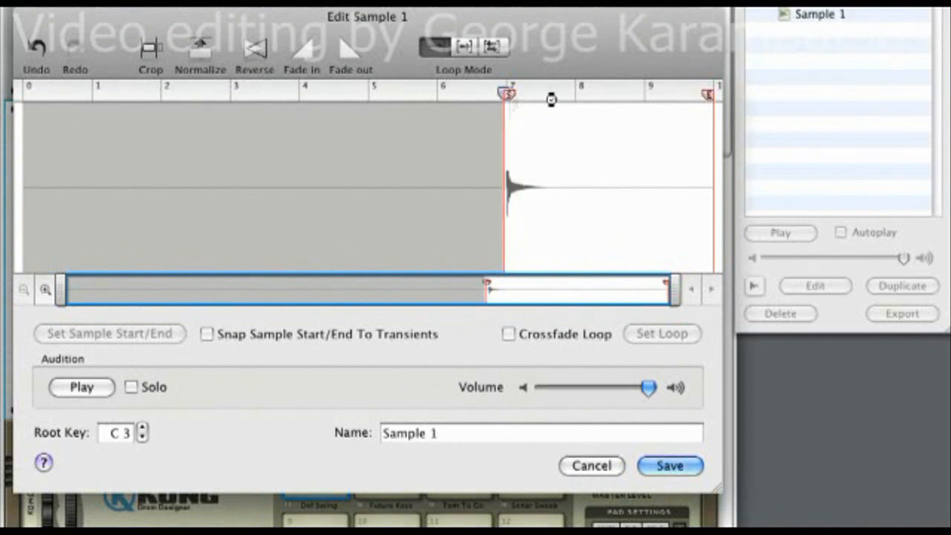
mouse_move(708, 95)
mouse_down()
mouse_move(620, 95)
mouse_move(660, 94)
mouse_up()
drag(505, 94, 511, 96)
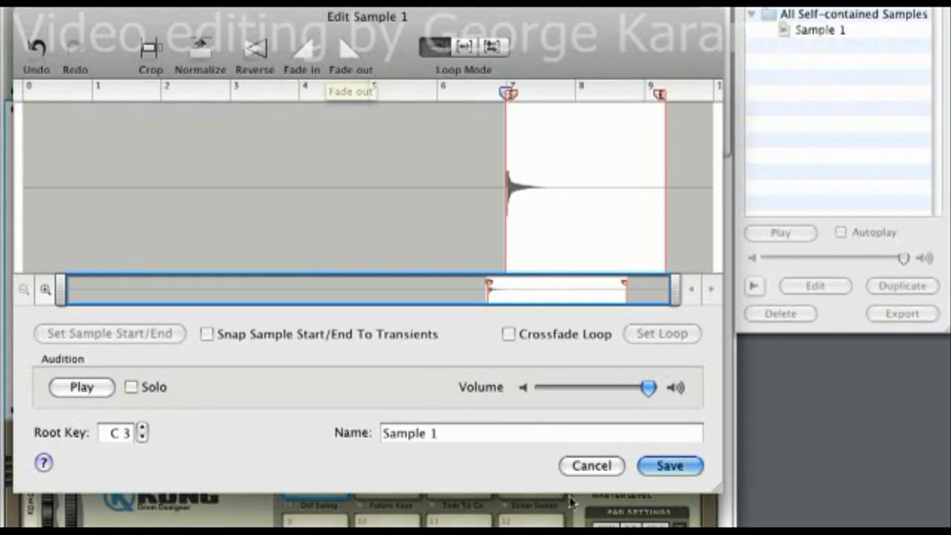
click(601, 468)
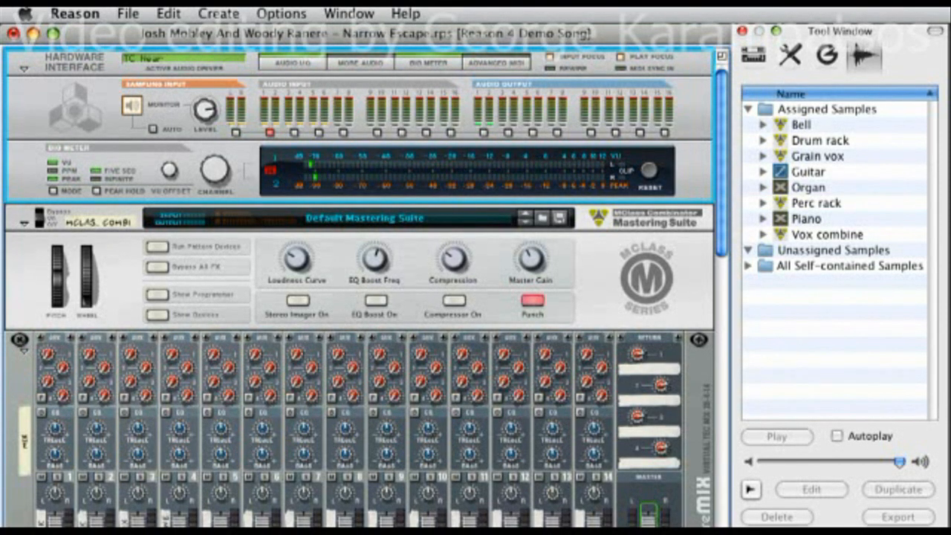
- Preview the Narrow Escape demo song, and reroute the mixer's left and right master outputs from the Combinator to the sampling input
key(space)
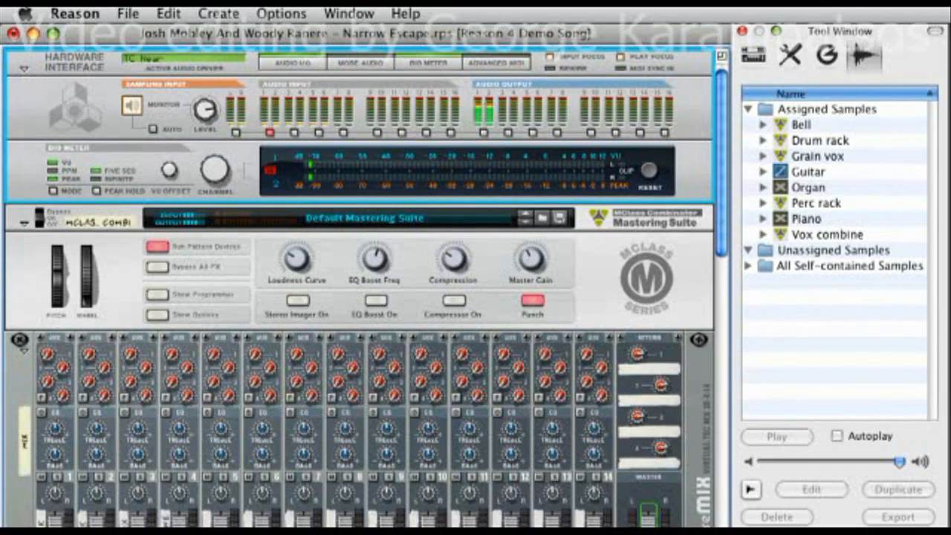
key(space)
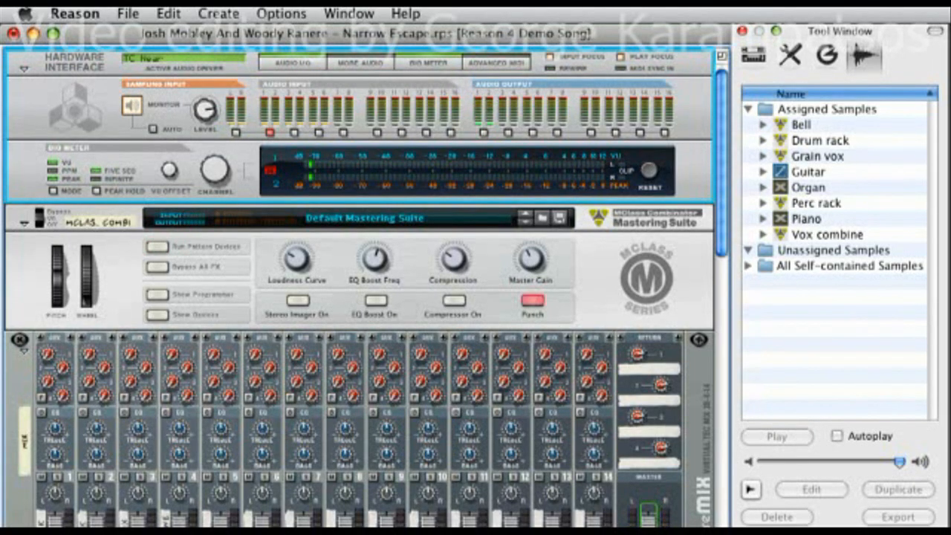
key(Tab)
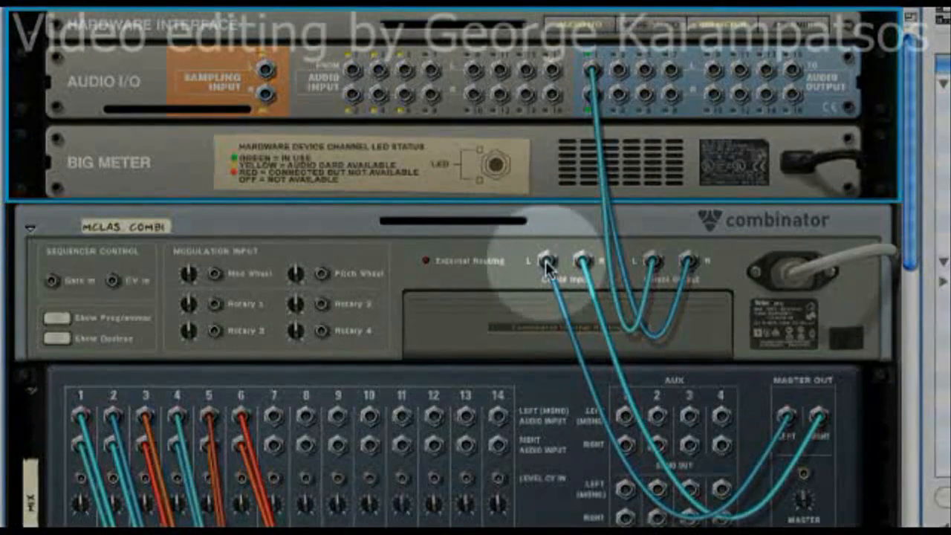
mouse_move(499, 257)
drag(548, 263, 265, 71)
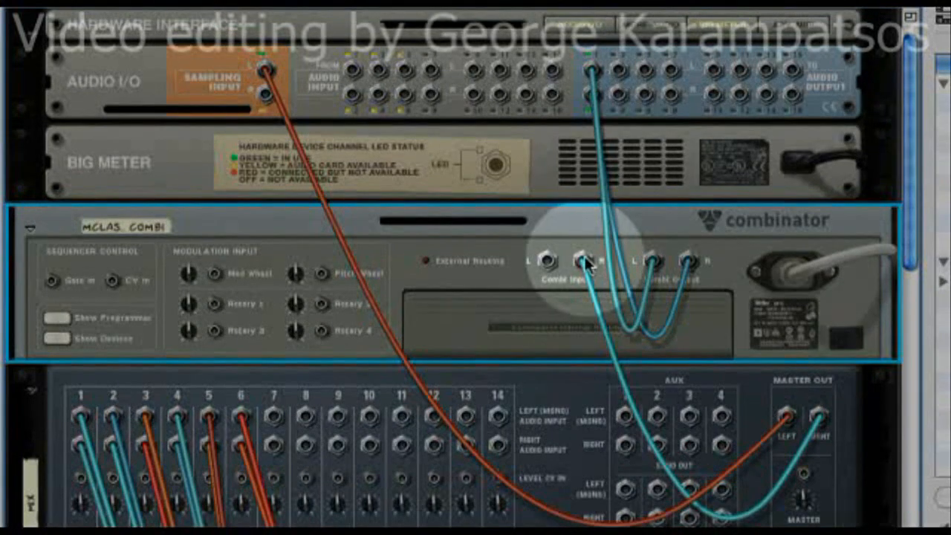
drag(583, 260, 265, 95)
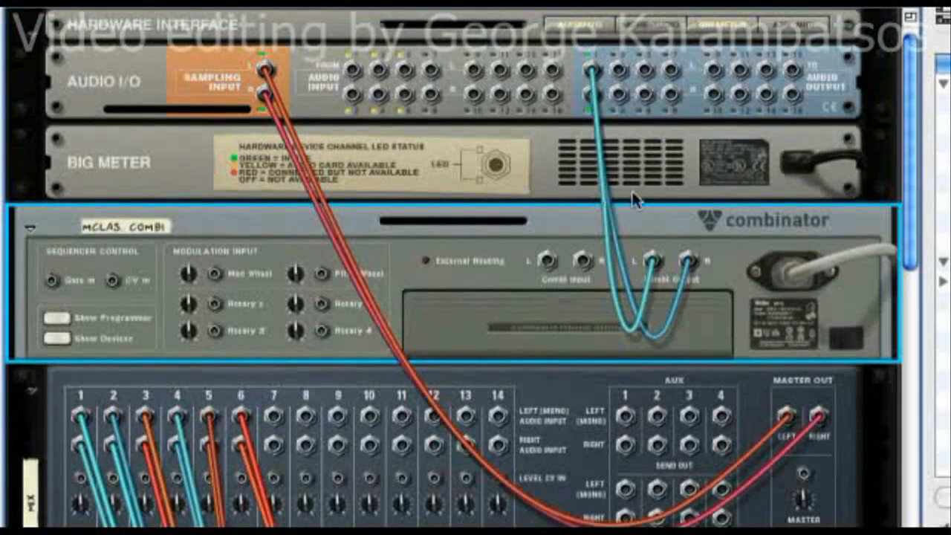
key(Tab)
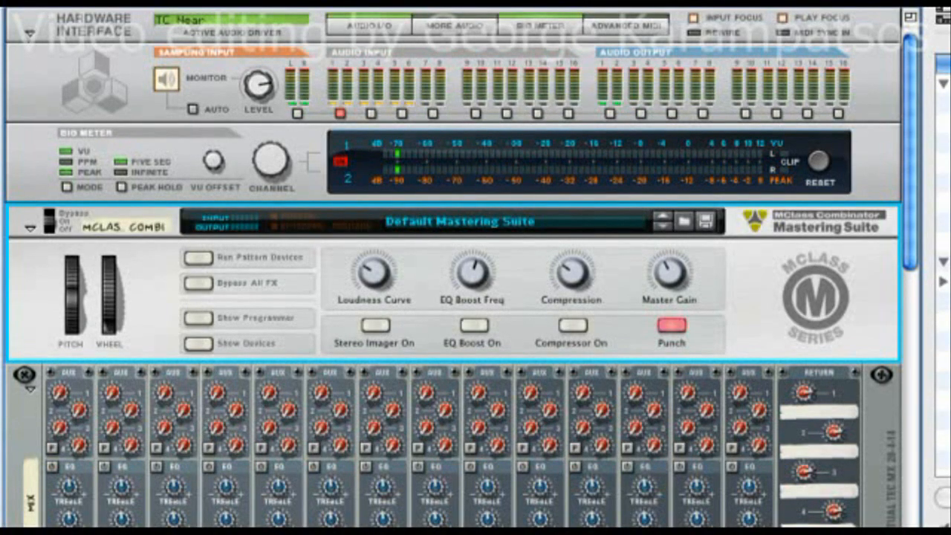
- Expand the NN-XT Remote Editor, record a sample of the mix into it, and stop sampling
scroll(773, 444, down, 10)
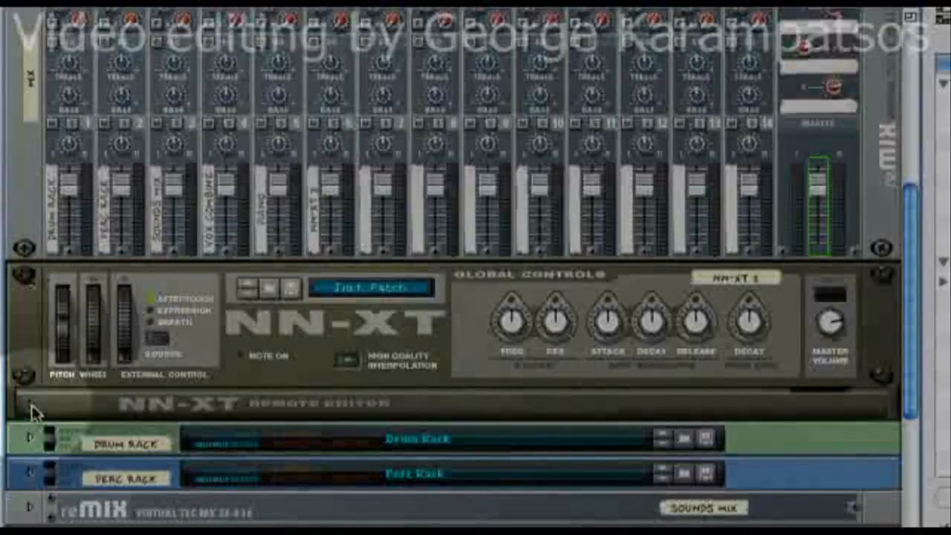
click(32, 407)
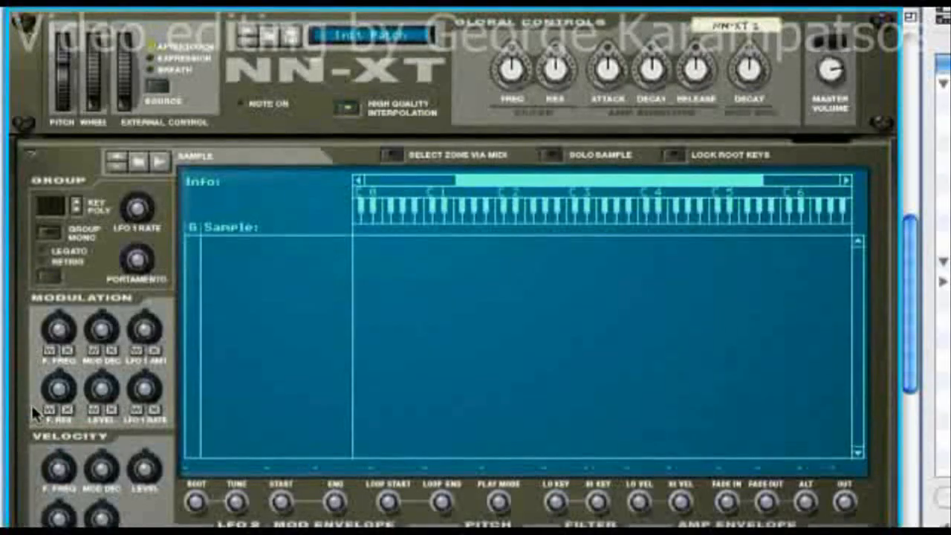
click(158, 163)
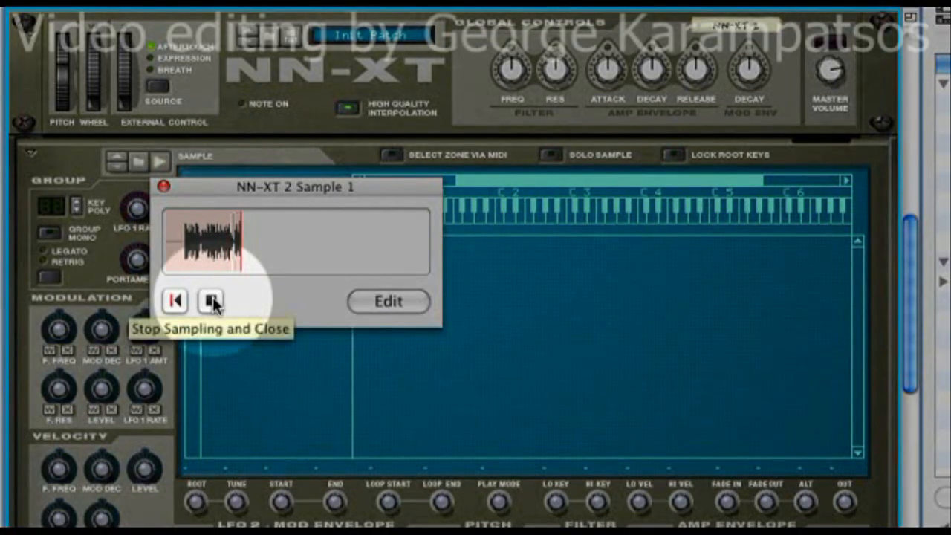
click(213, 301)
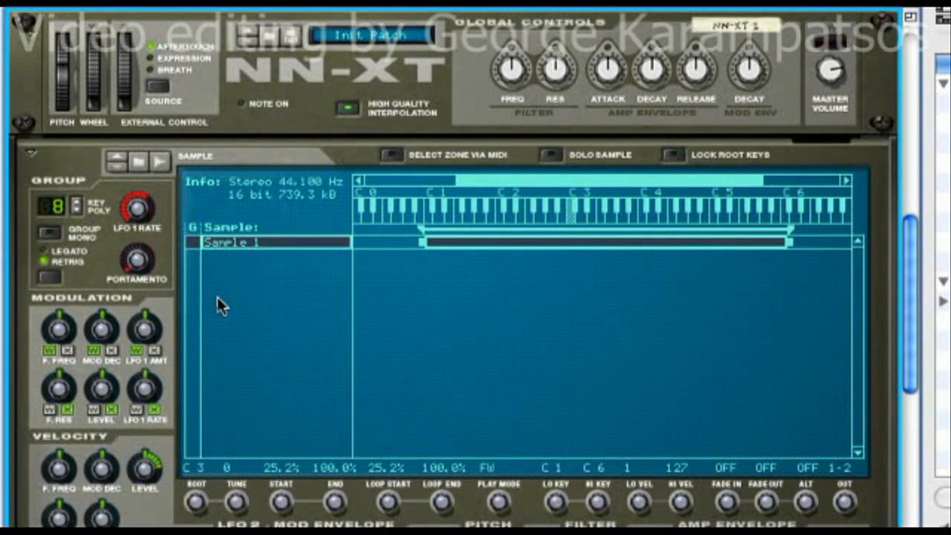
- Move both sampling input cables back to the mastering Combinator's left and right inputs, and return to the rack's front
scroll(217, 297, up, 5)
scroll(217, 299, up, 10)
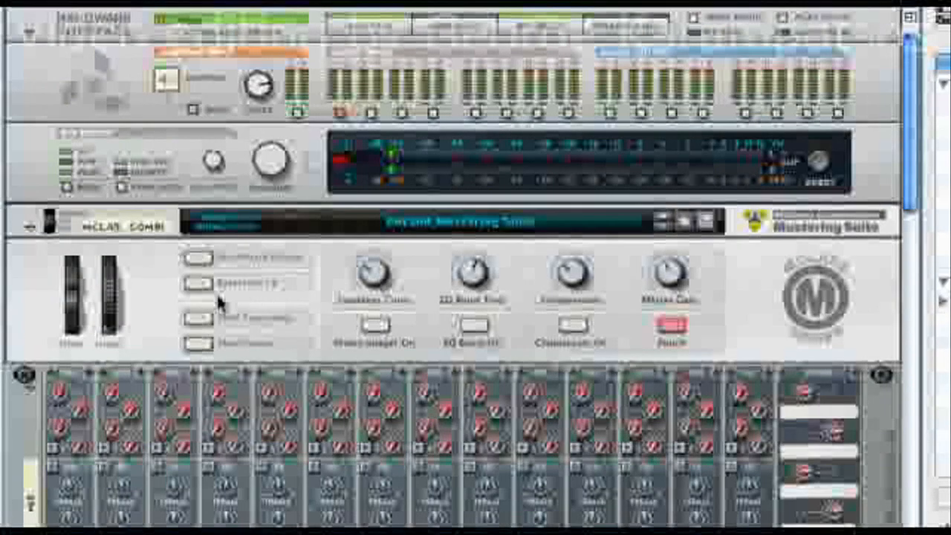
key(Tab)
drag(265, 68, 546, 260)
drag(266, 93, 584, 261)
key(Tab)
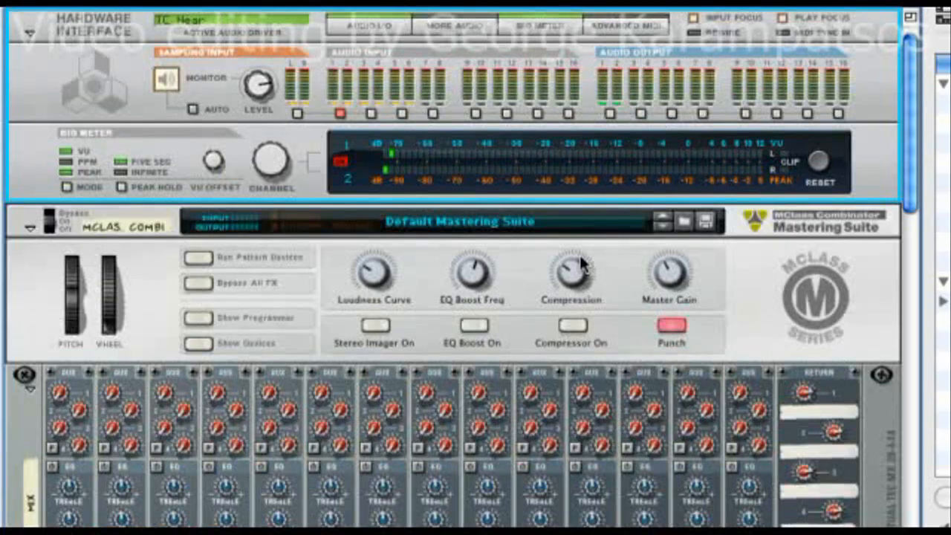
- Raise the amp envelope level of the NN-XT sample to 6.6 dB
scroll(580, 256, down, 8)
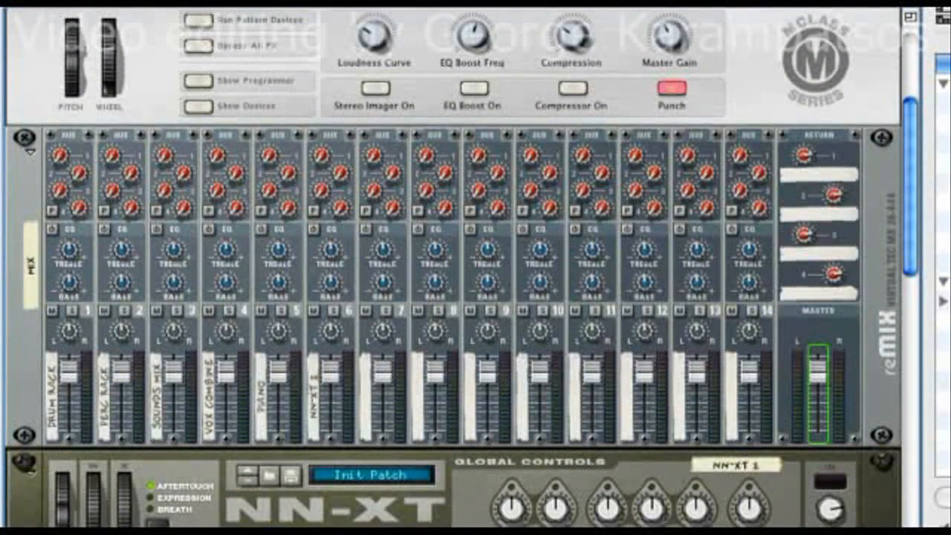
scroll(667, 351, down, 5)
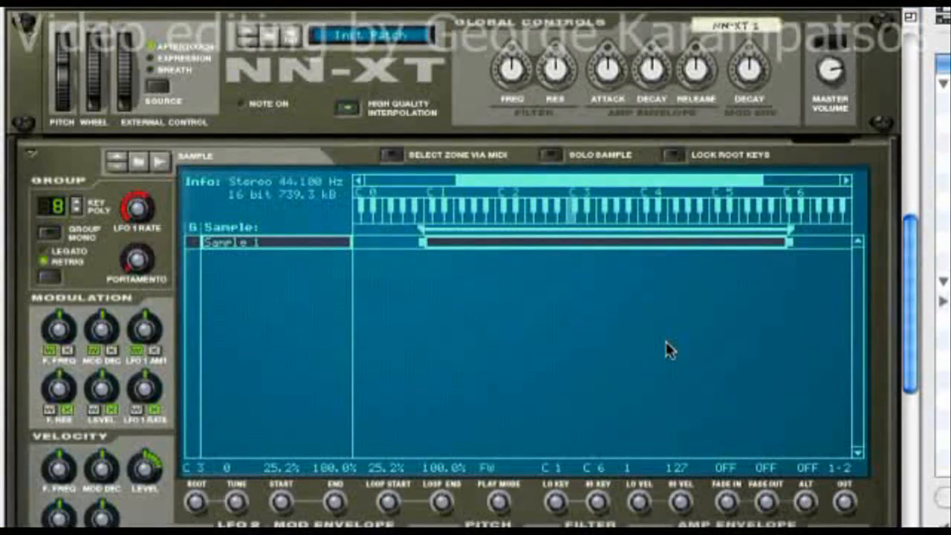
scroll(667, 350, up, 3)
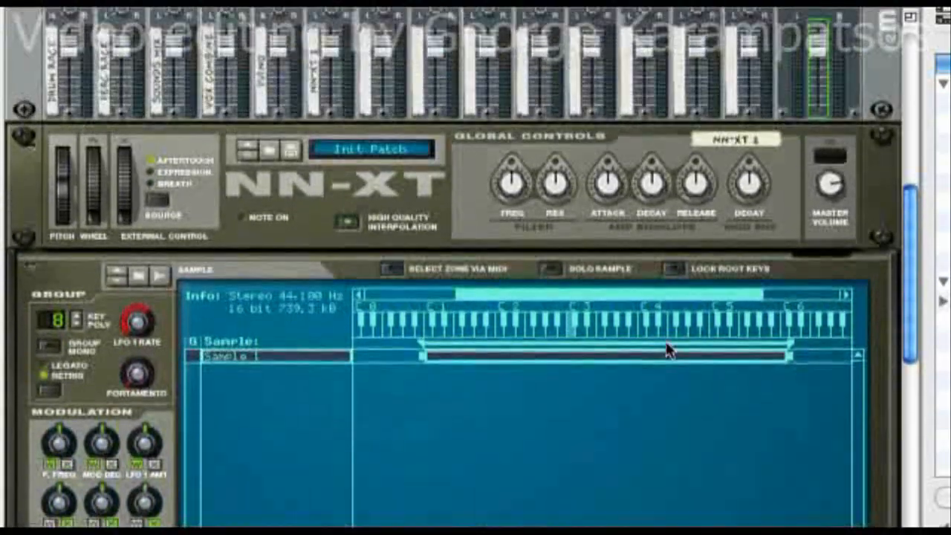
scroll(669, 342, down, 4)
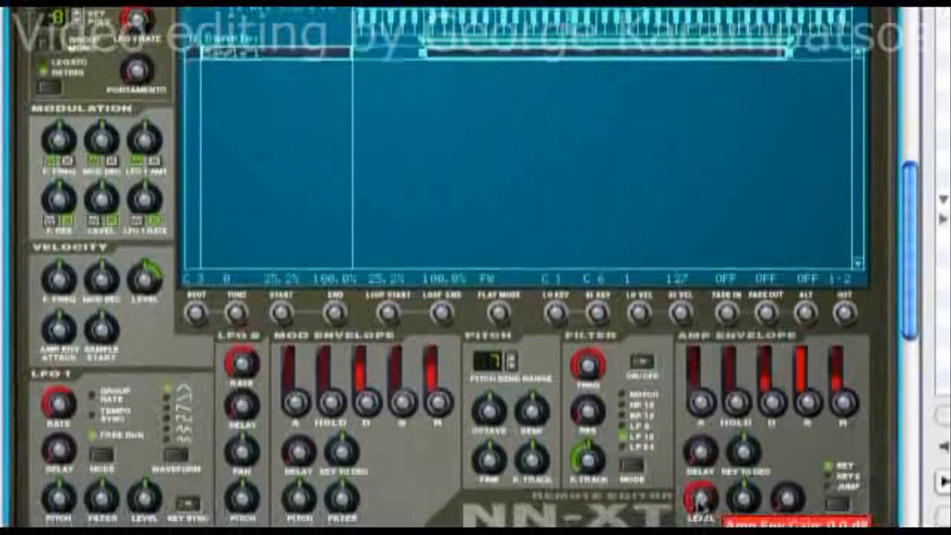
drag(700, 498, 702, 486)
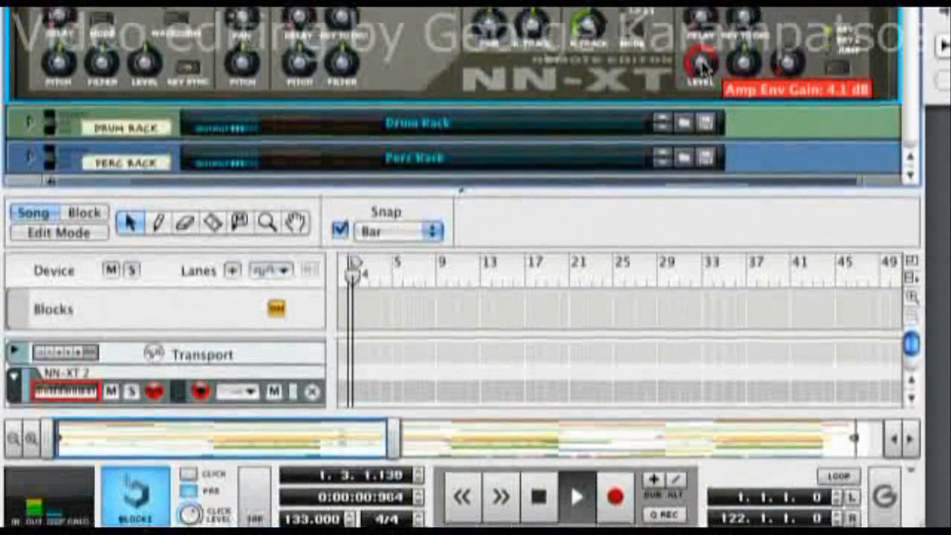
drag(703, 256, 712, 253)
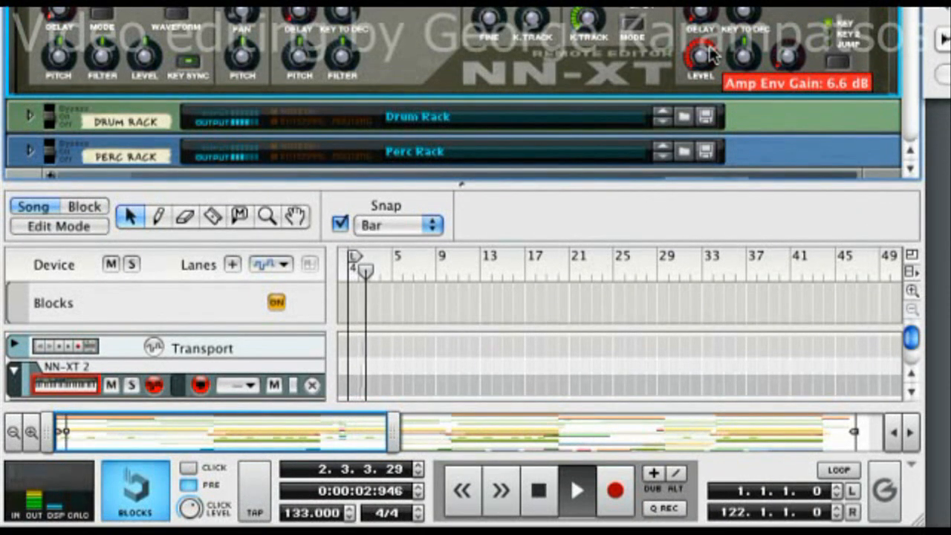